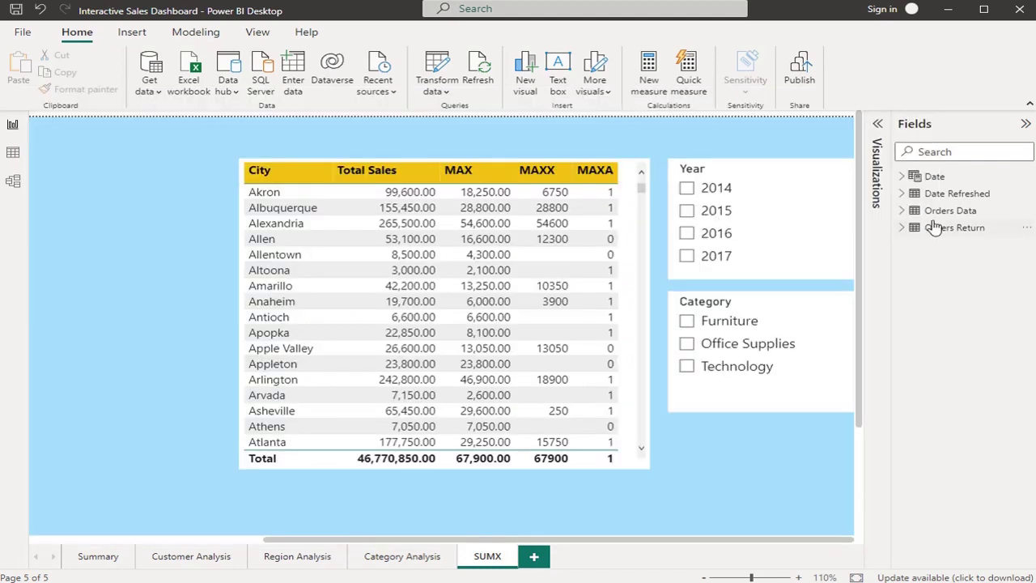
# Delete the MAX, MAXX and MAXA measures from Orders Data, leaving the table with only City
pyautogui.click(902, 212)
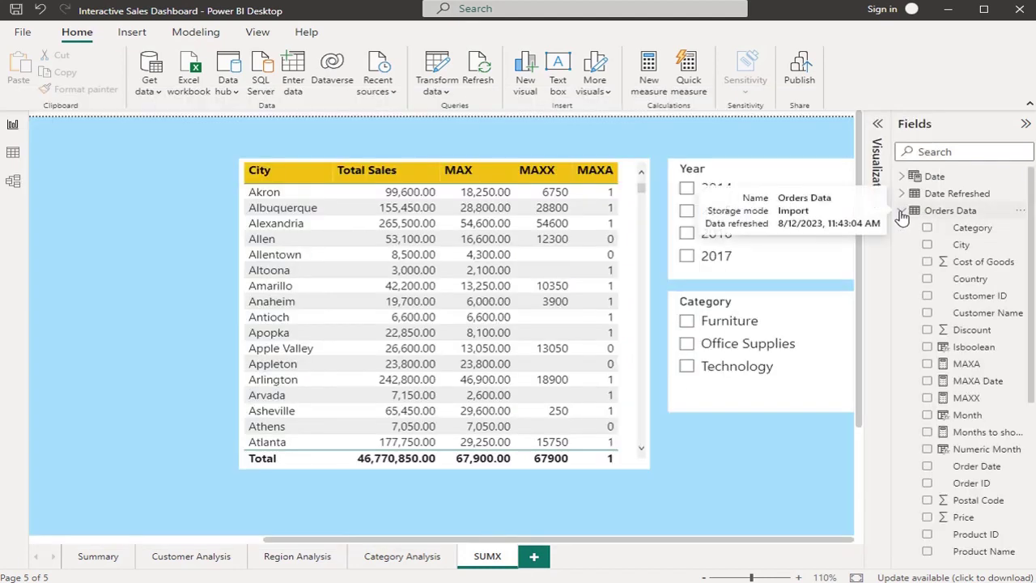
pyautogui.rightClick(1022, 369)
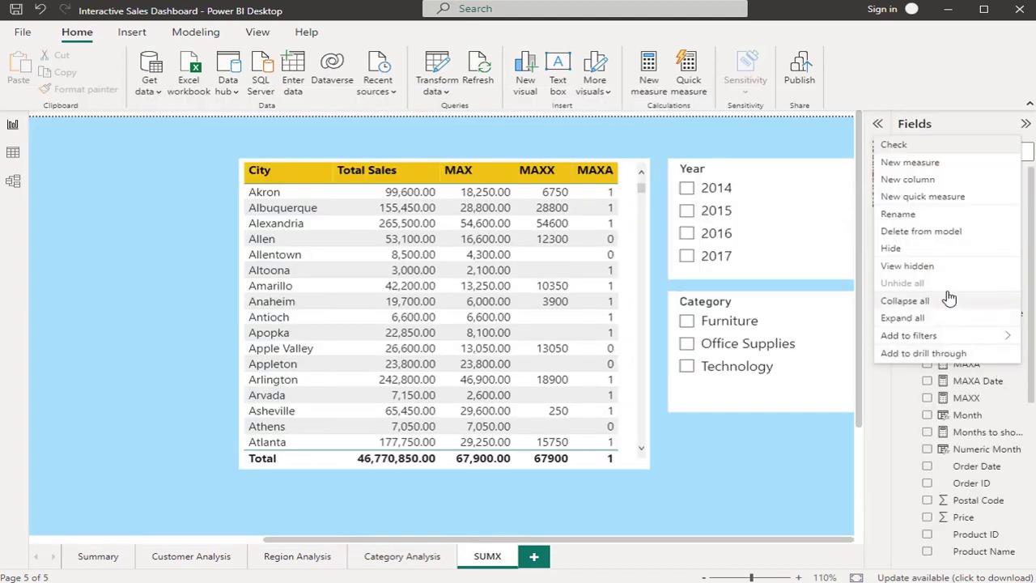
pyautogui.click(921, 230)
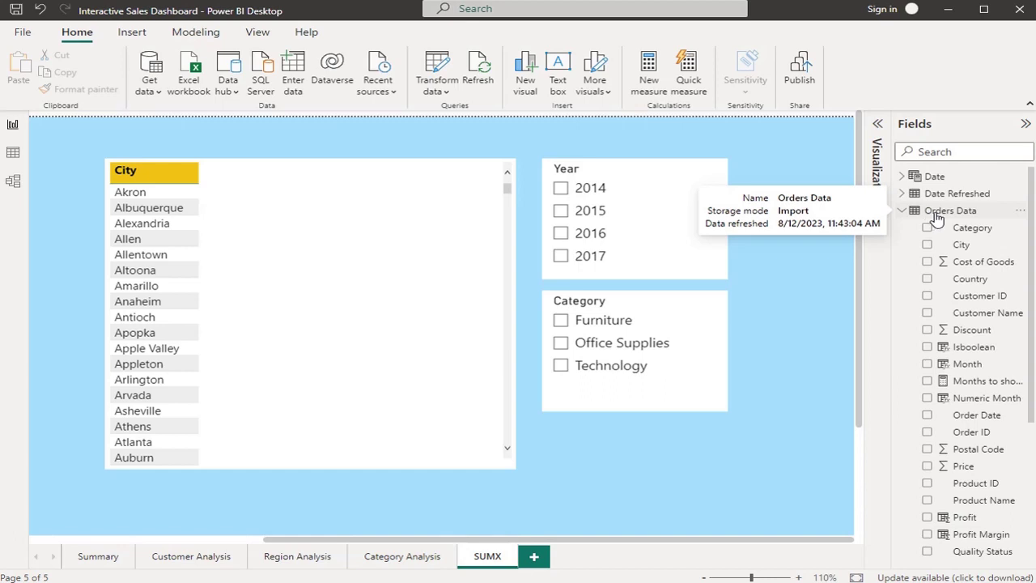
pyautogui.click(901, 211)
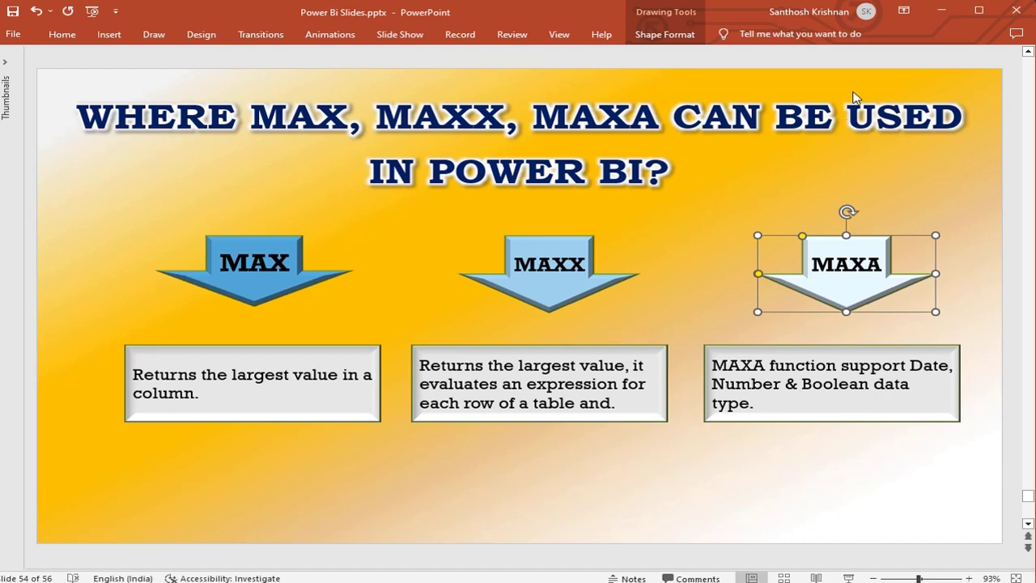
# Minimize PowerPoint after the MAX/MAXX/MAXA slide to return to Power BI Desktop
pyautogui.click(942, 11)
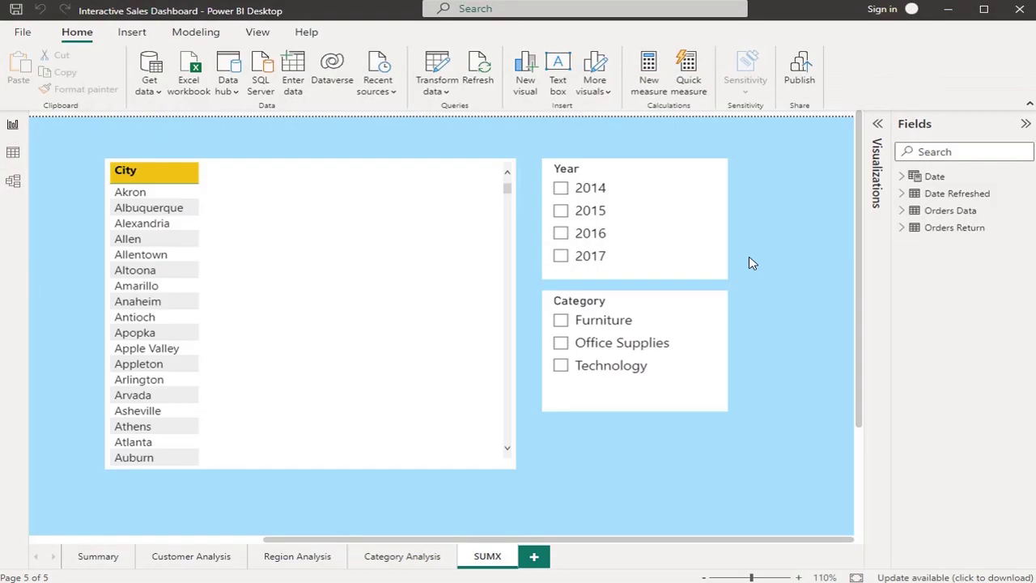
pyautogui.click(942, 212)
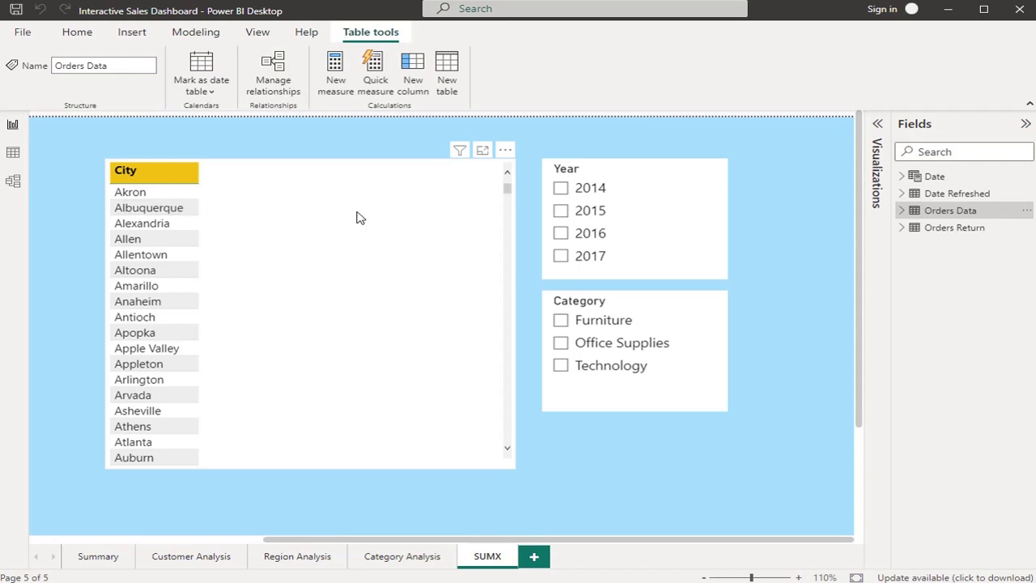
pyautogui.click(13, 153)
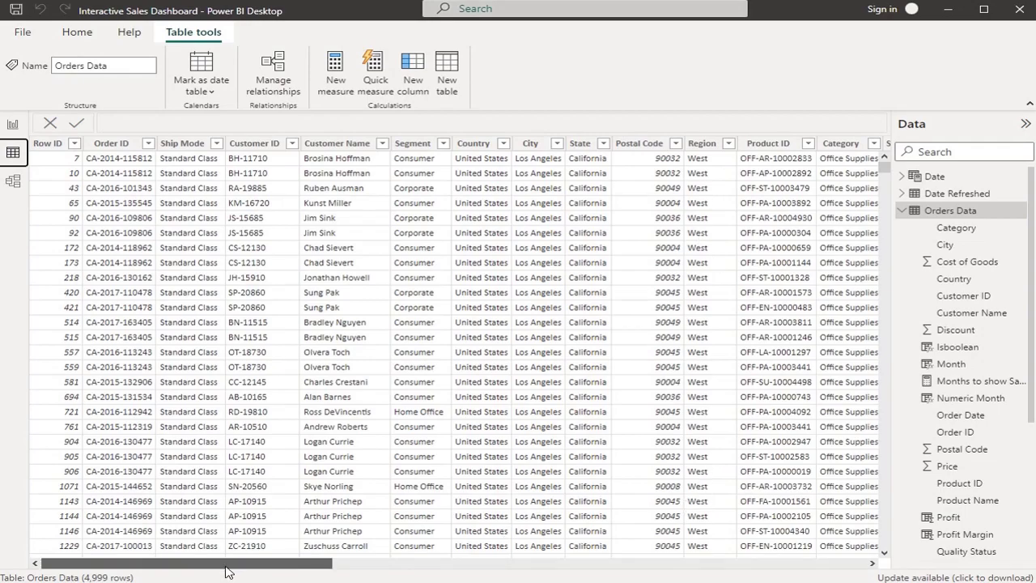
pyautogui.moveTo(230, 565); pyautogui.dragTo(796, 560)
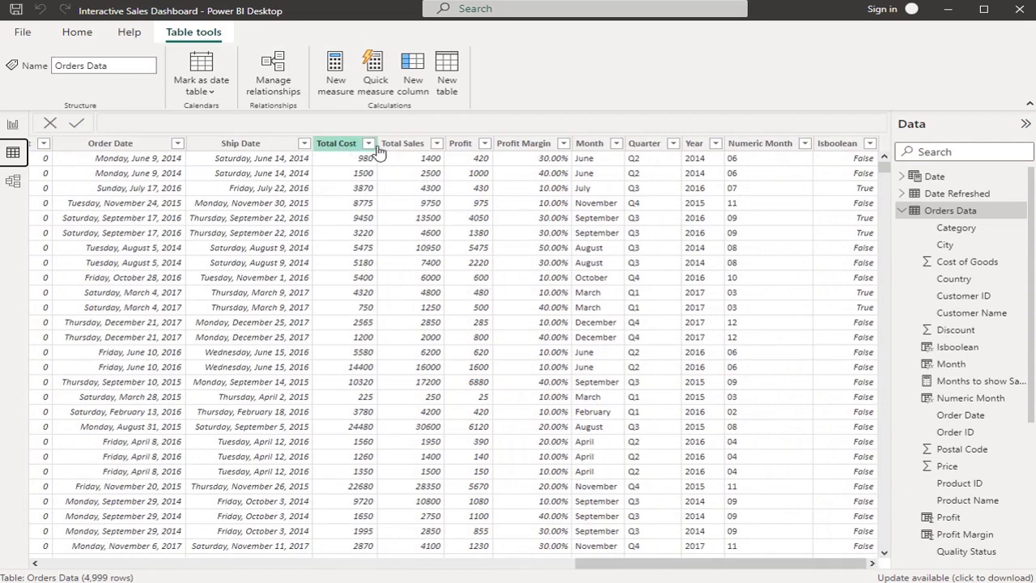
pyautogui.click(420, 151)
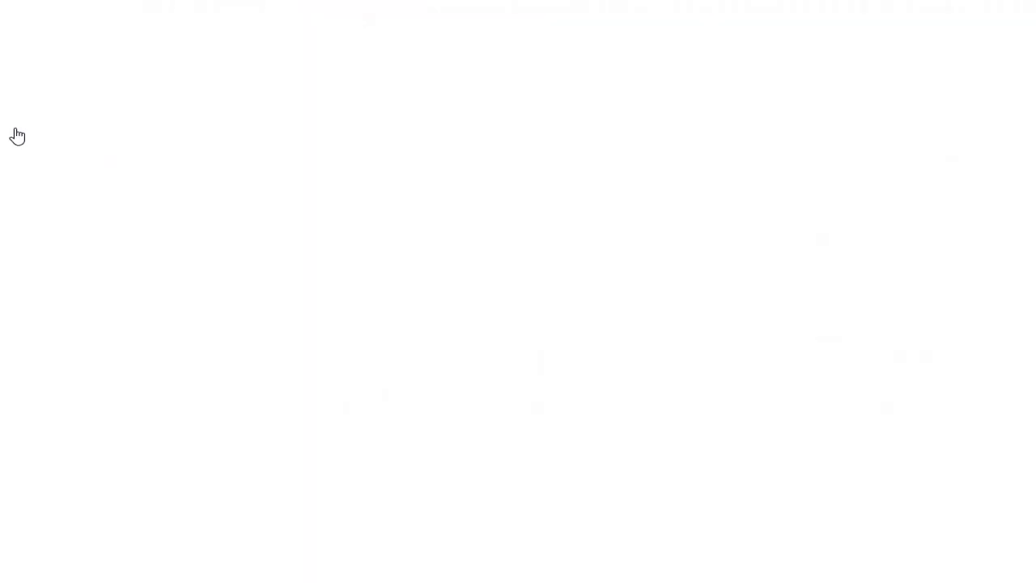
pyautogui.click(12, 123)
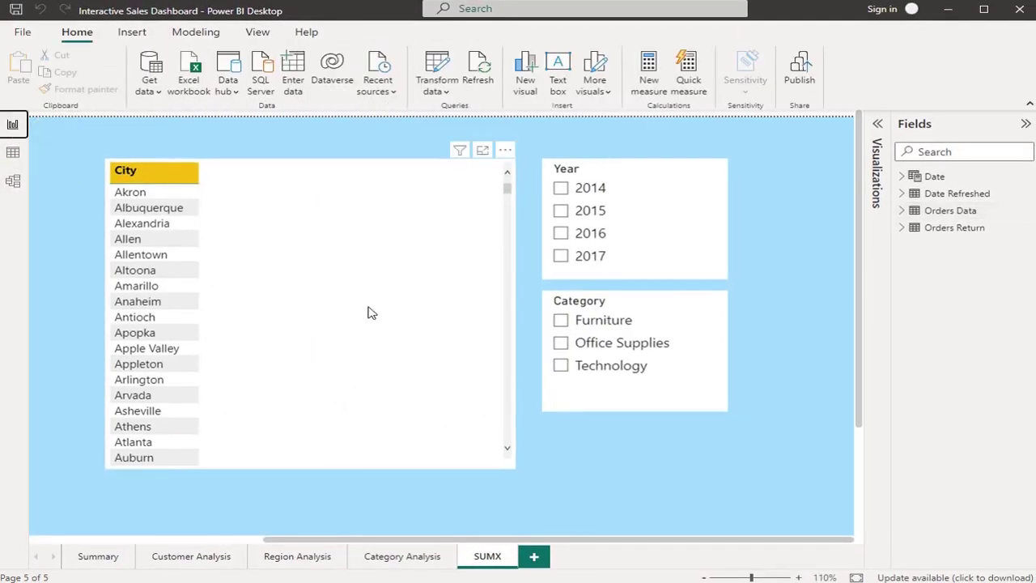
# Add Total Sales to the City table and sort its rows by City
pyautogui.click(449, 337)
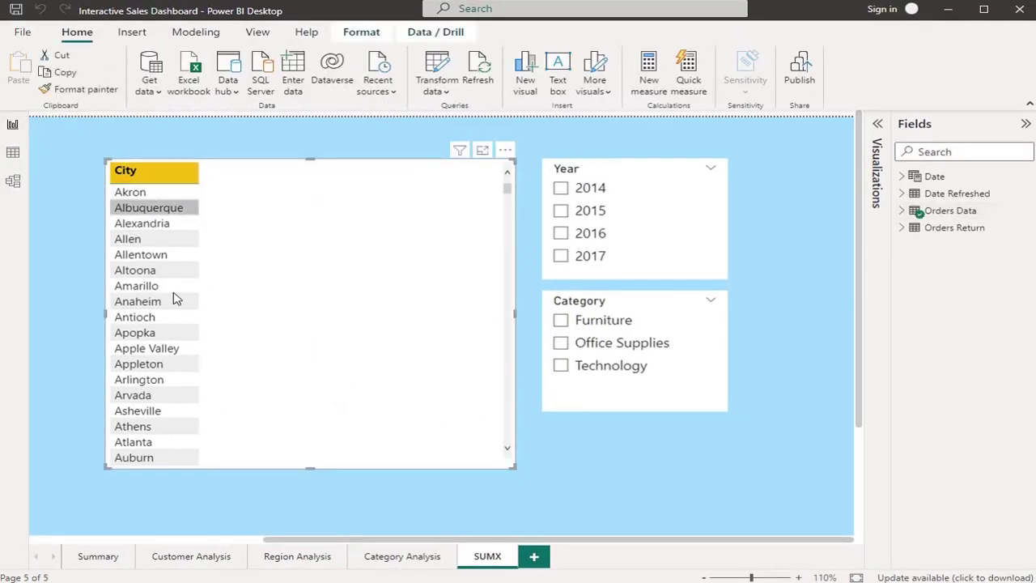
pyautogui.click(901, 211)
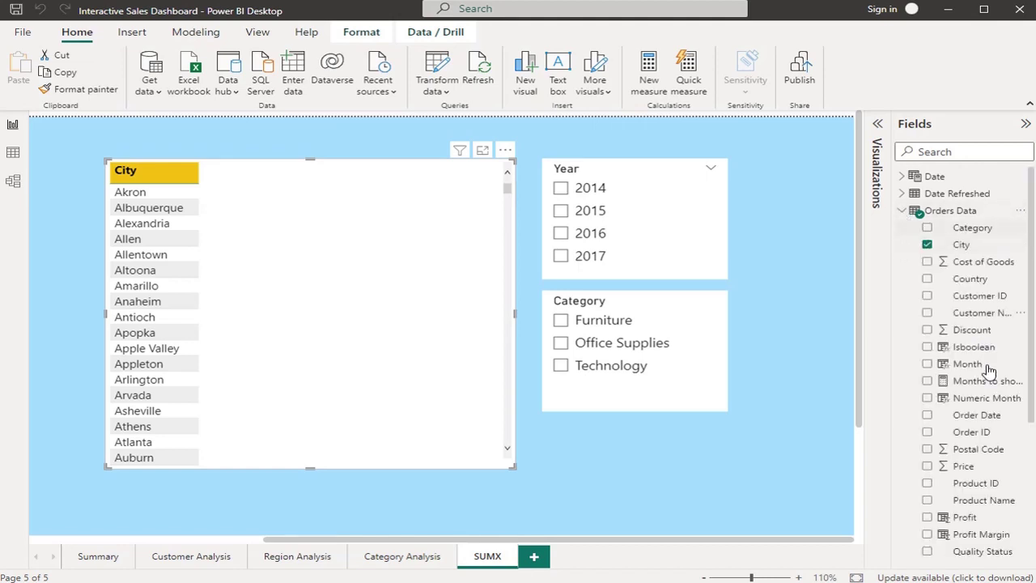
pyautogui.scroll(-5, 986, 405)
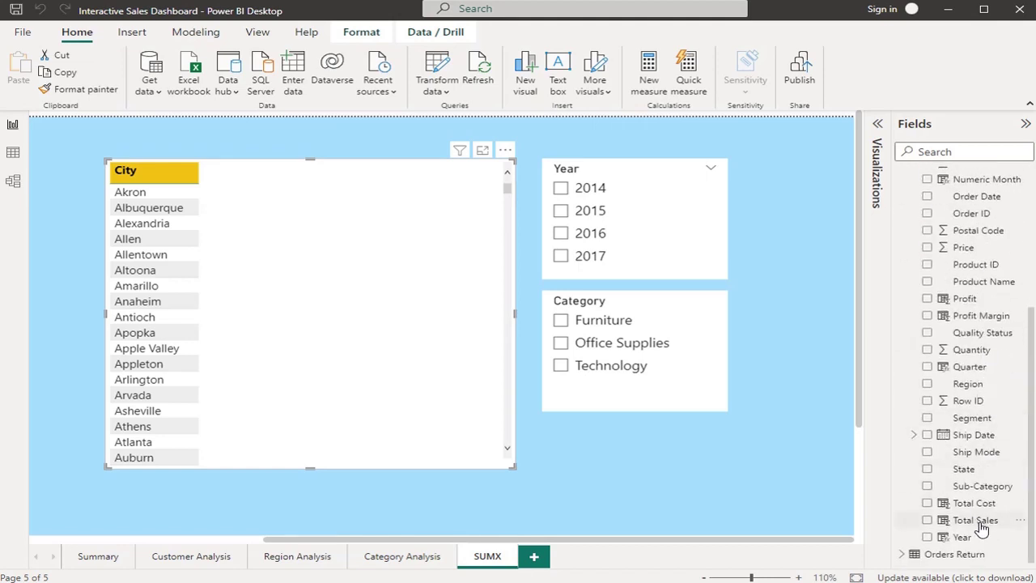
pyautogui.moveTo(982, 527); pyautogui.dragTo(398, 338)
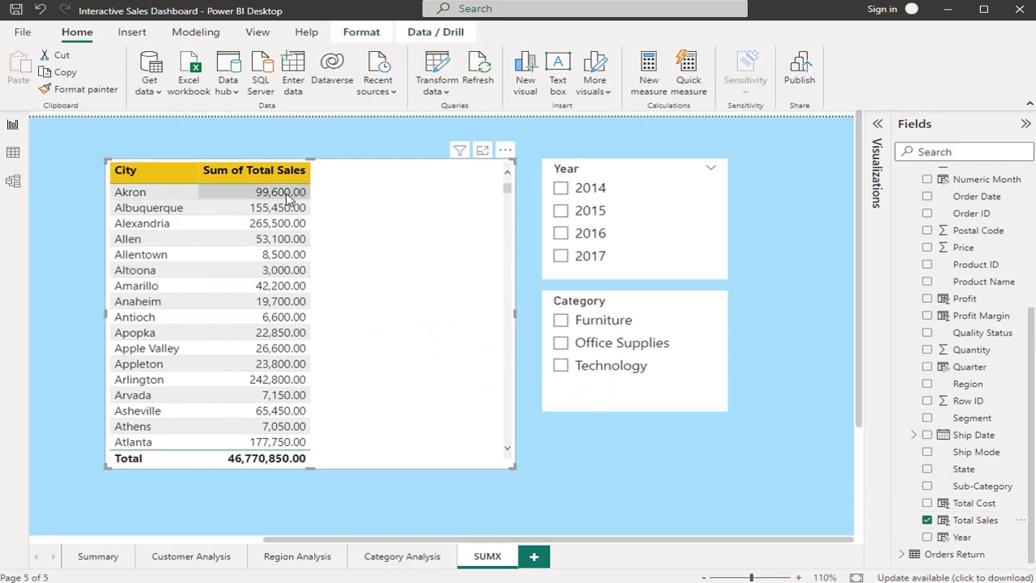
pyautogui.click(125, 170)
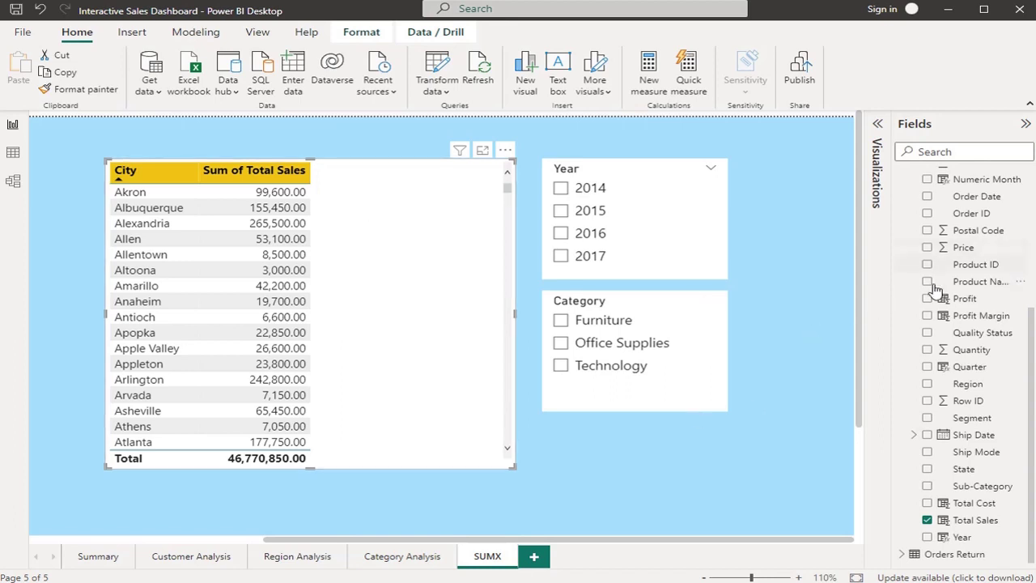
pyautogui.scroll(5, 939, 289)
pyautogui.click(944, 170)
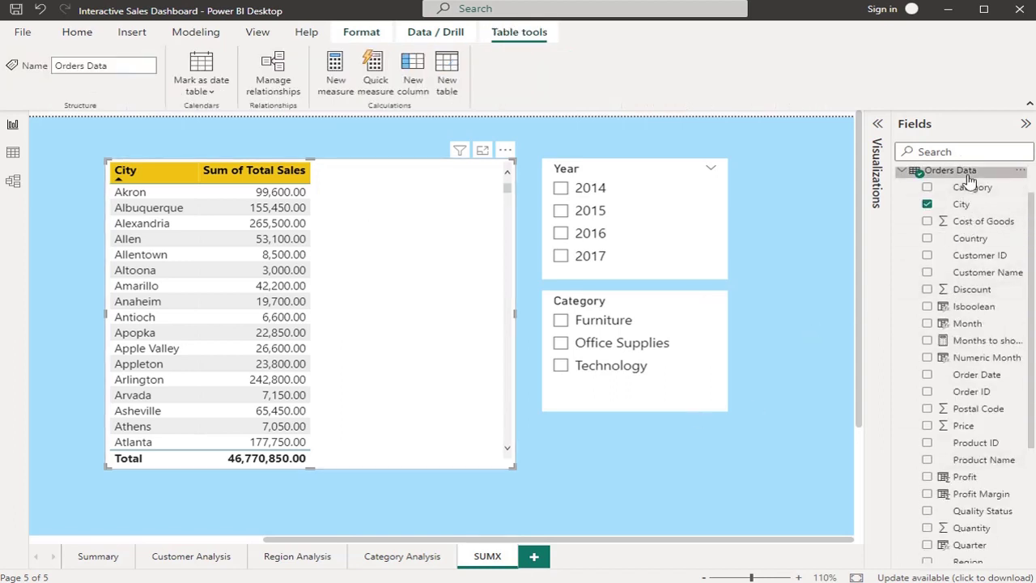
# Create the measure MAX = MAX('Orders Data'[Total Sales]) and add it as a City table column
pyautogui.click(338, 70)
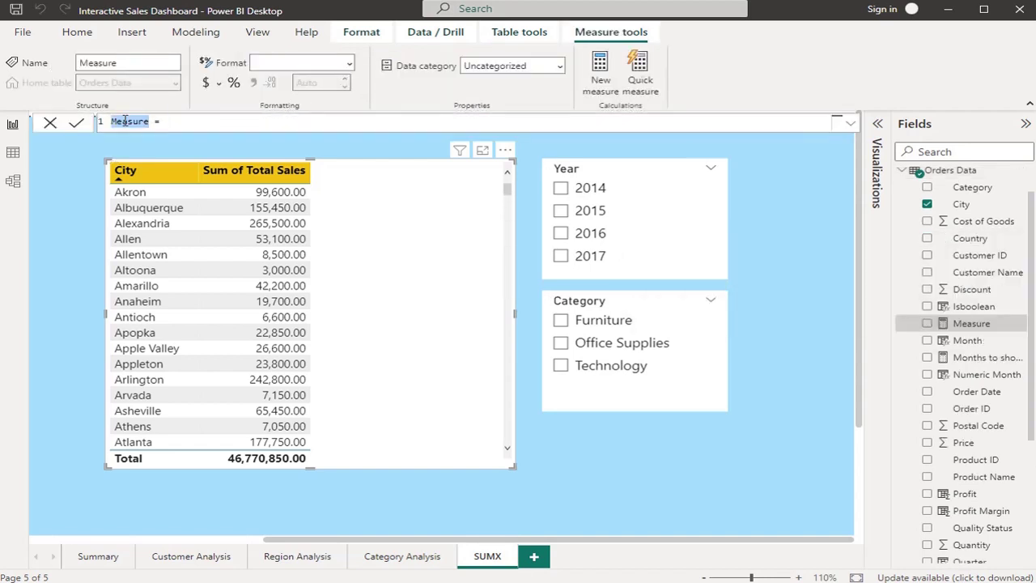
pyautogui.write('MA')
pyautogui.write('X = MAX(')
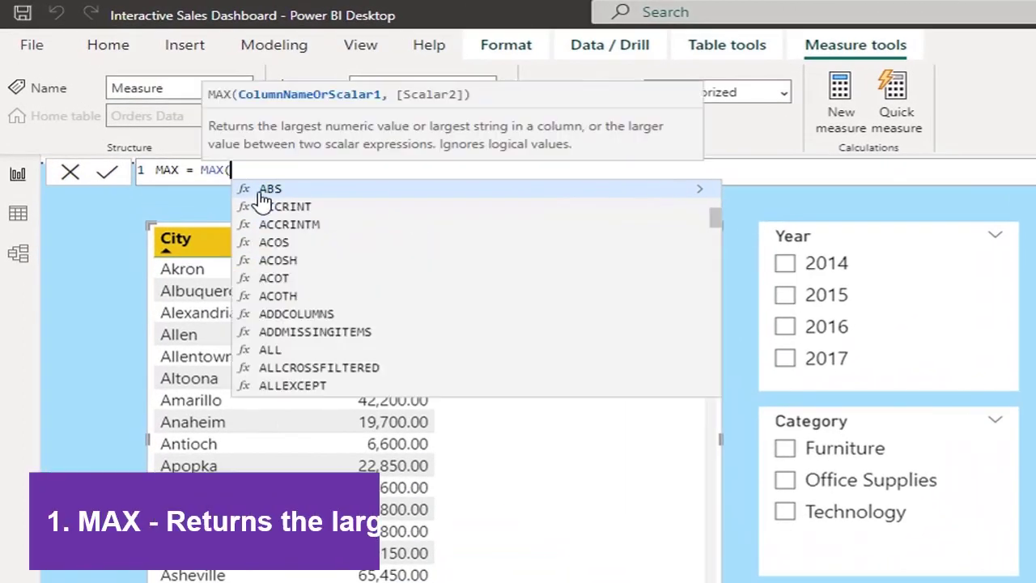
pyautogui.click(261, 194)
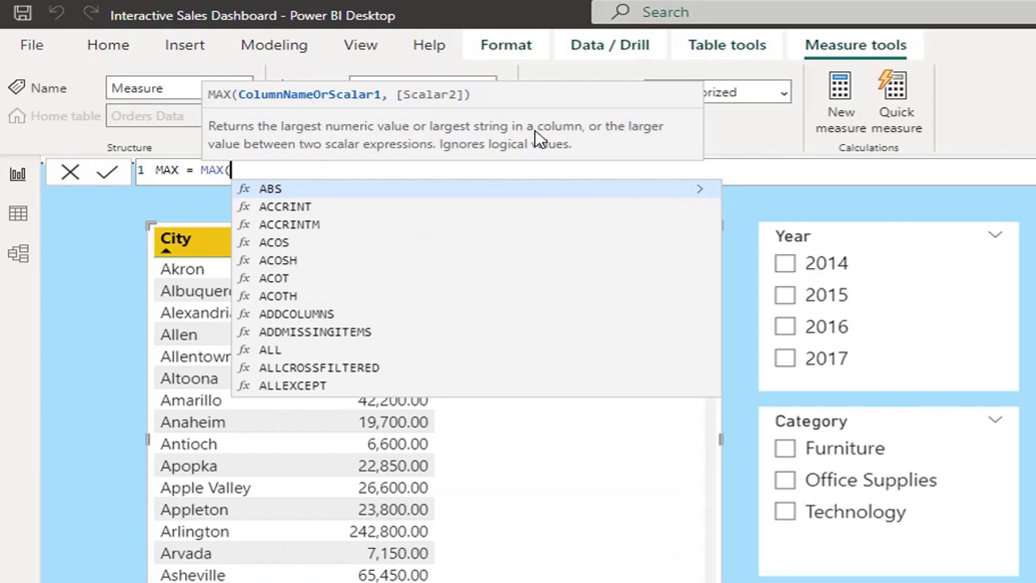
pyautogui.write('Total')
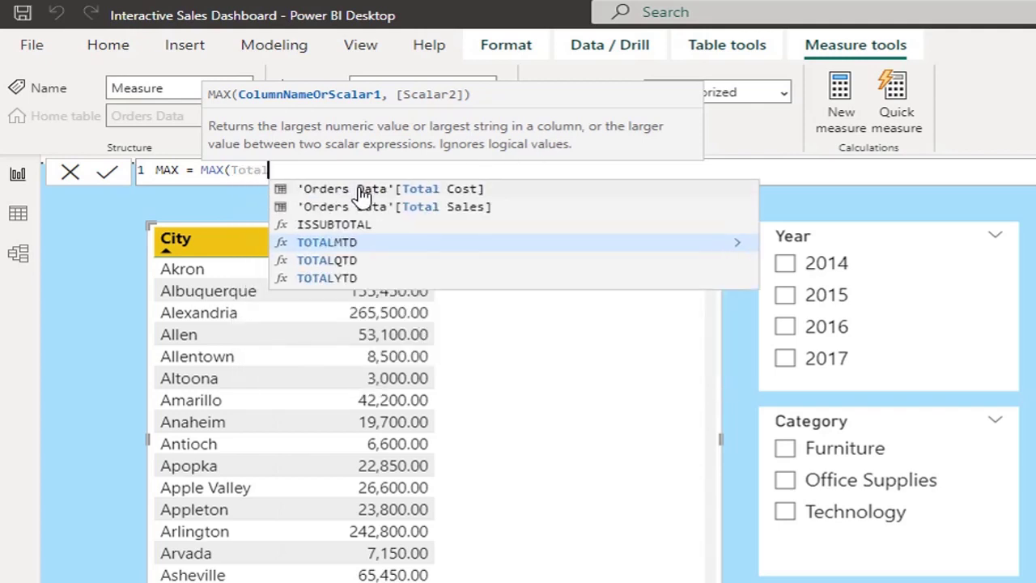
pyautogui.click(414, 208)
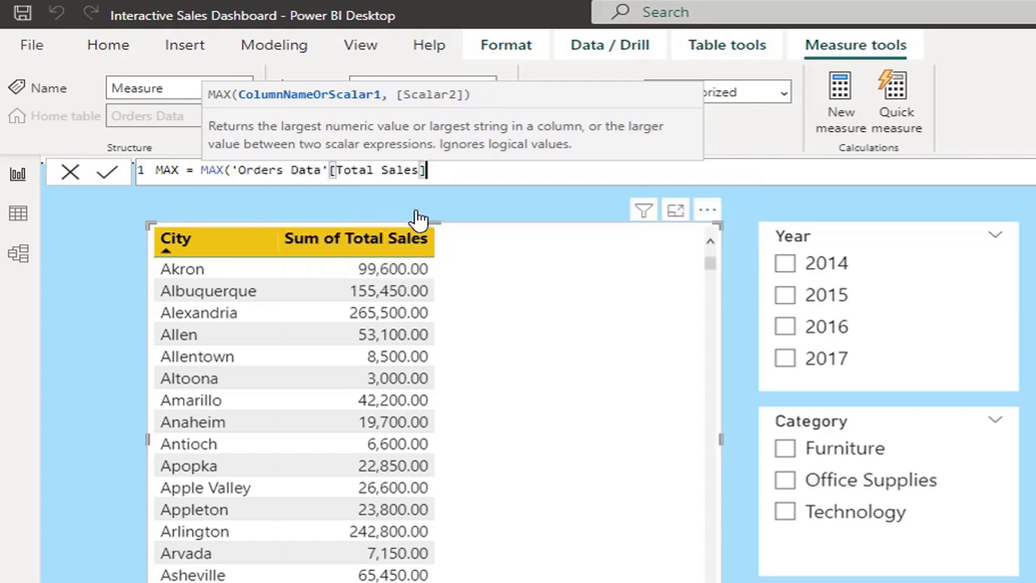
pyautogui.write(')')
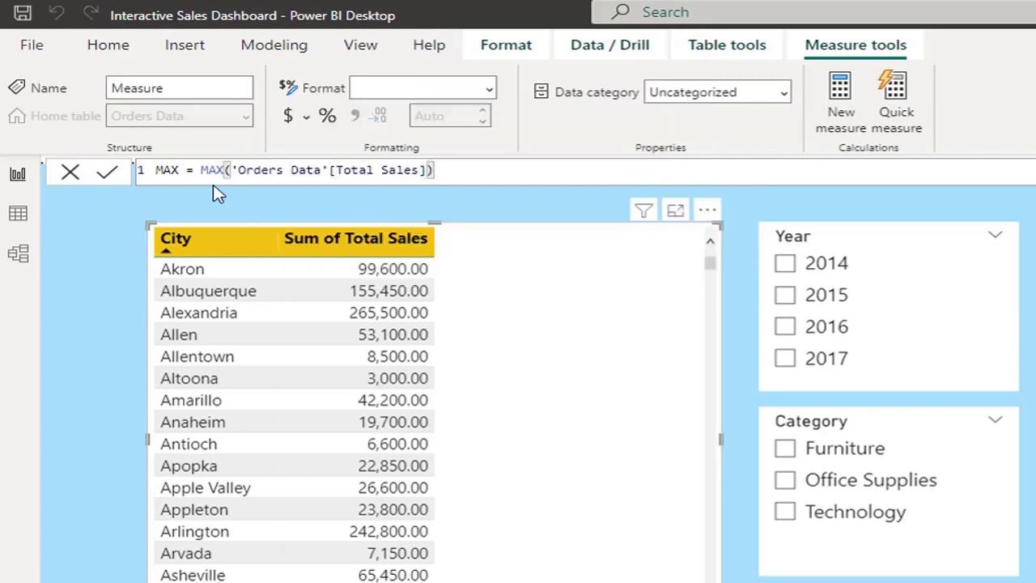
pyautogui.click(107, 178)
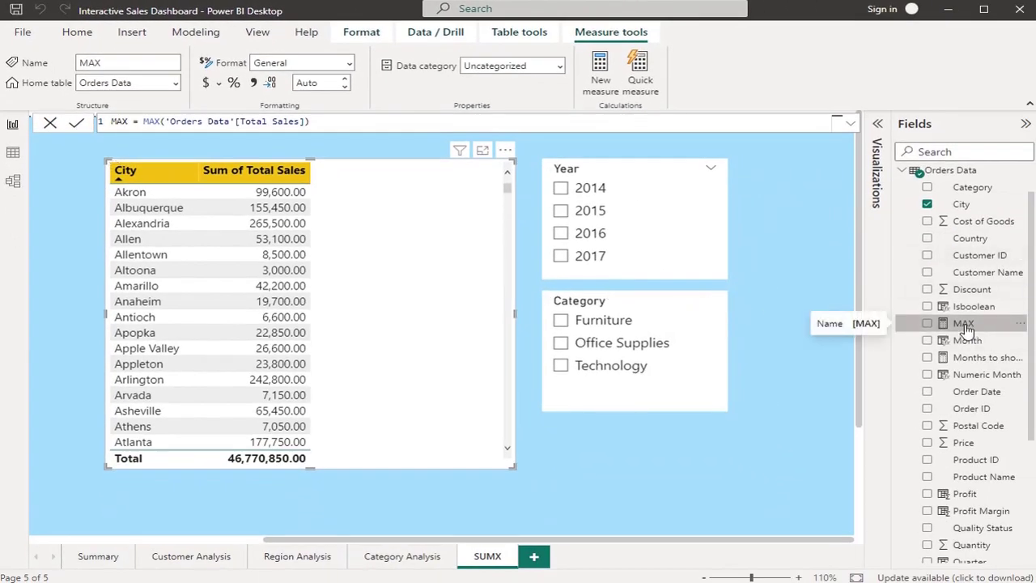
pyautogui.moveTo(965, 324); pyautogui.dragTo(405, 283)
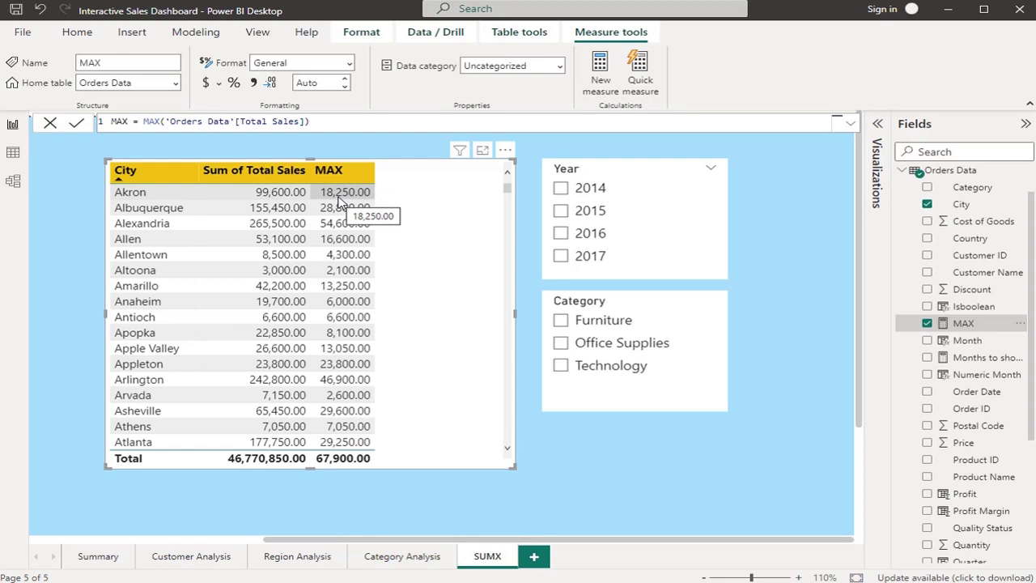
pyautogui.click(457, 341)
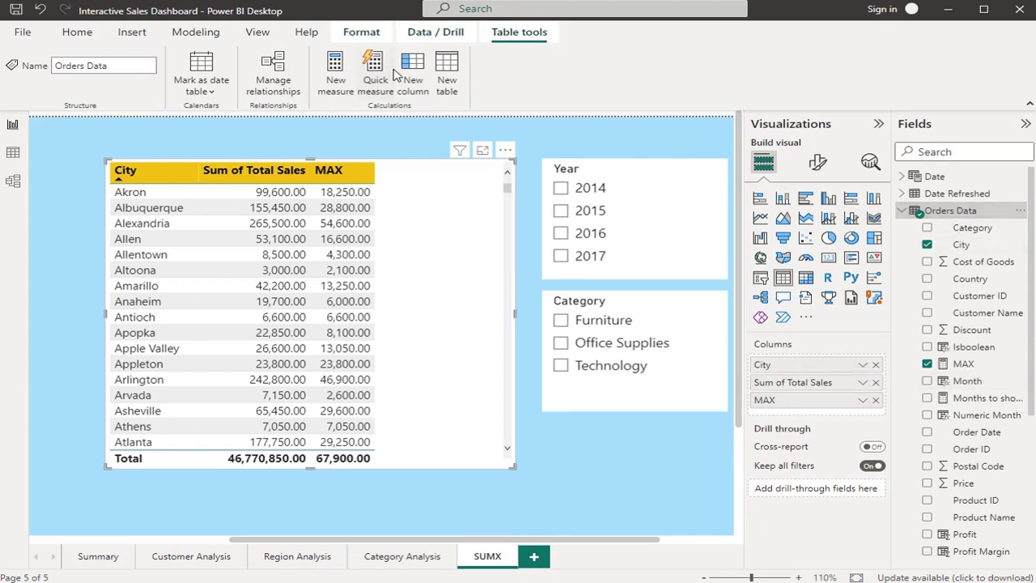
# Create the measure MAXX = MAXX('Orders Data','Orders Data'[Total Sales]) and add it to the City table
pyautogui.click(339, 71)
pyautogui.doubleClick(126, 122)
pyautogui.write('MAXX = ')
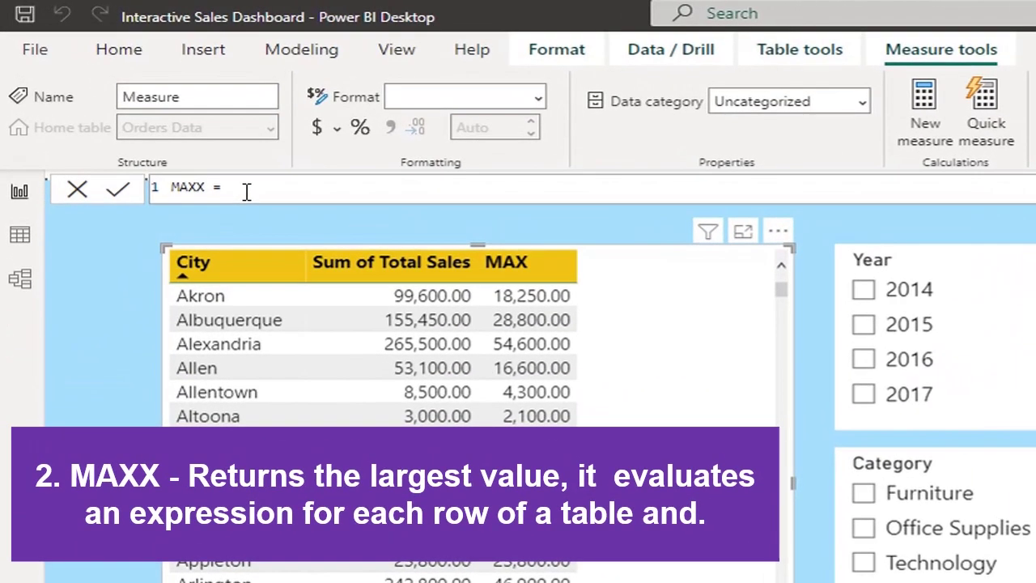
pyautogui.write('M')
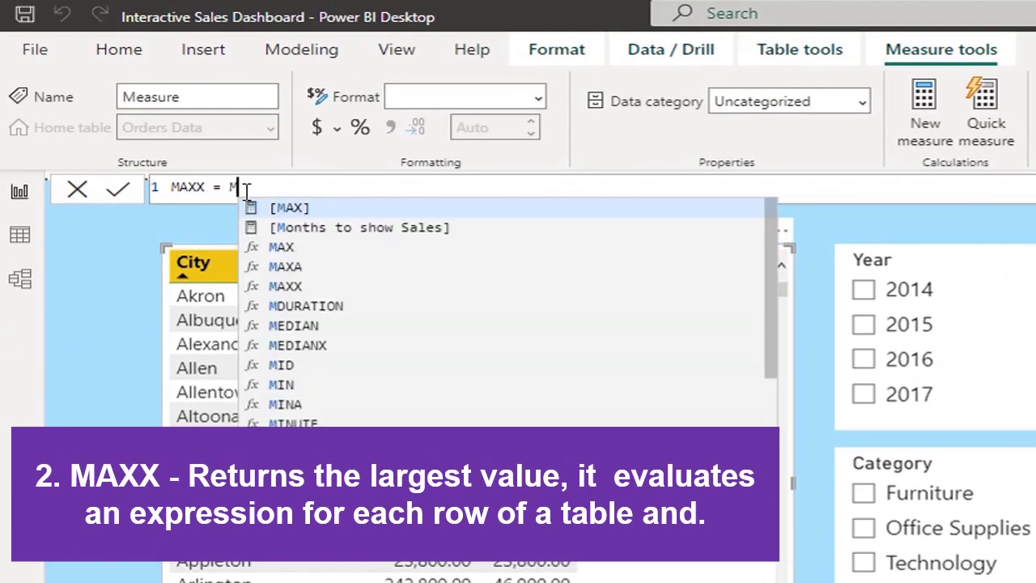
pyautogui.write('AXX(')
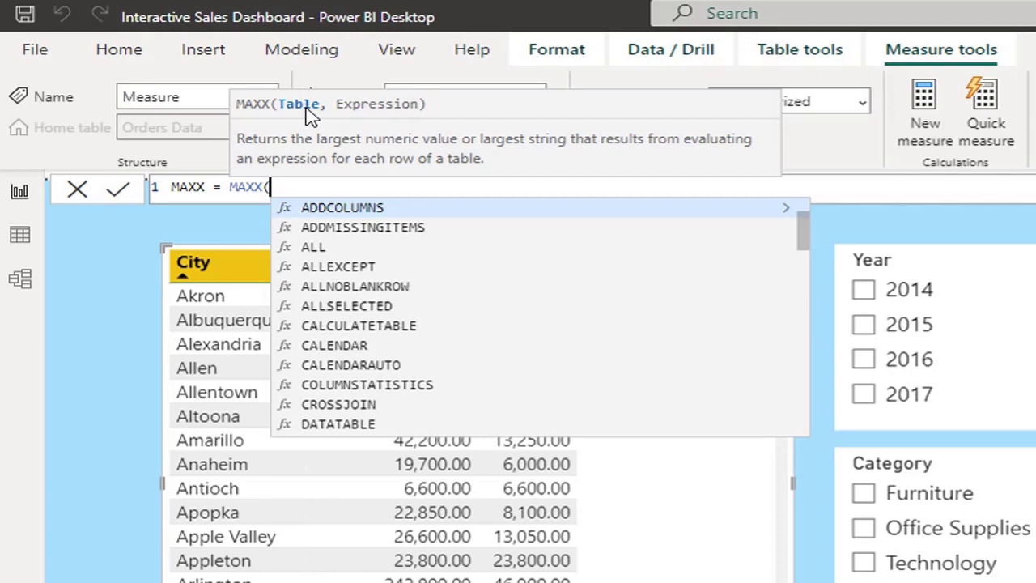
pyautogui.write('Order')
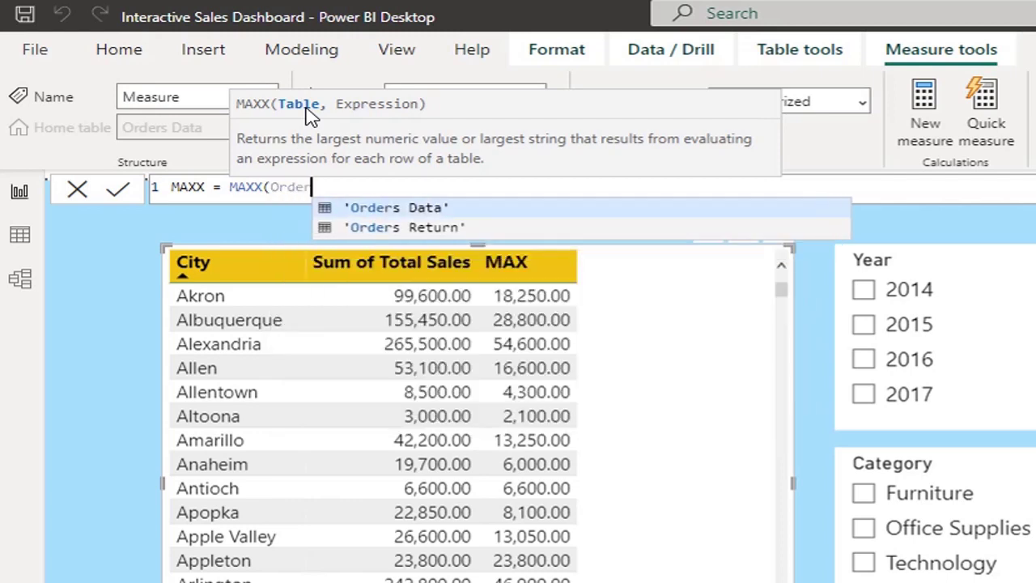
pyautogui.click(423, 209)
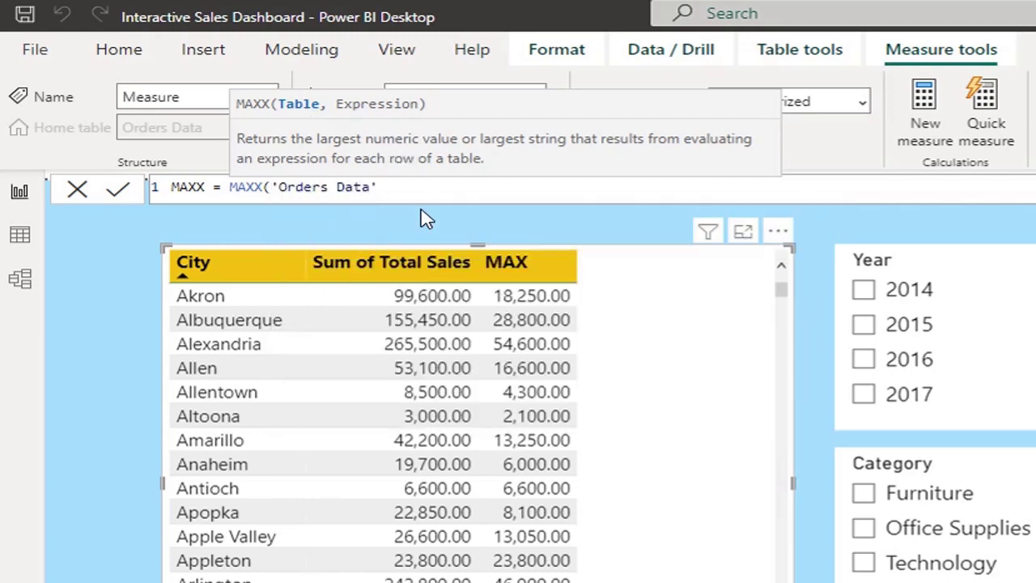
pyautogui.write(',')
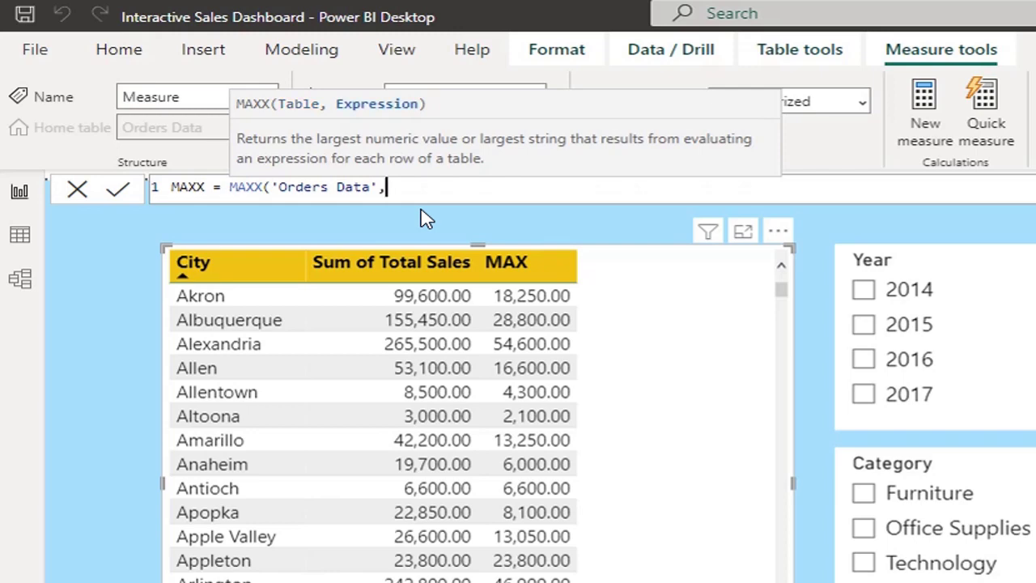
pyautogui.write('Tota')
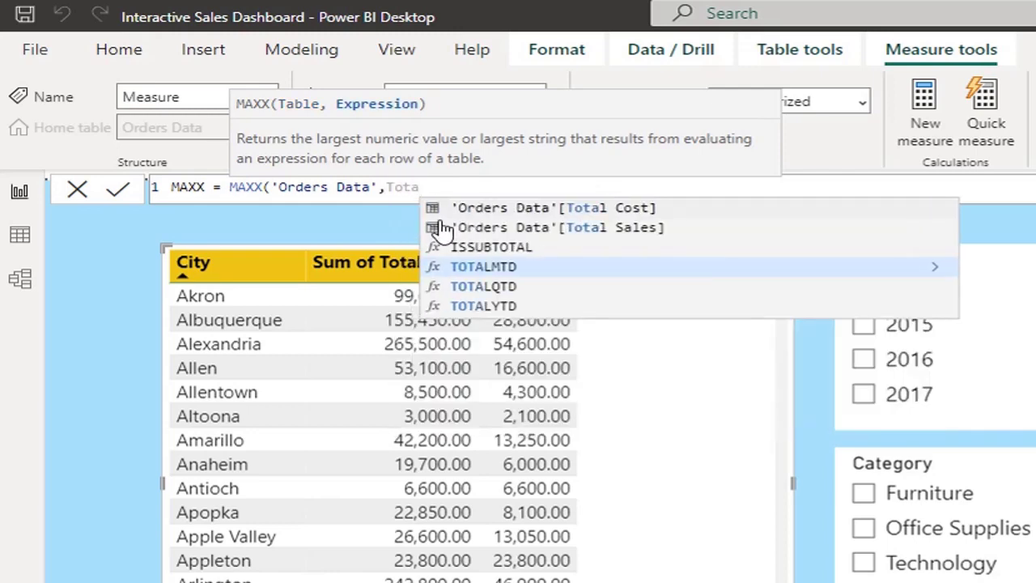
pyautogui.click(535, 230)
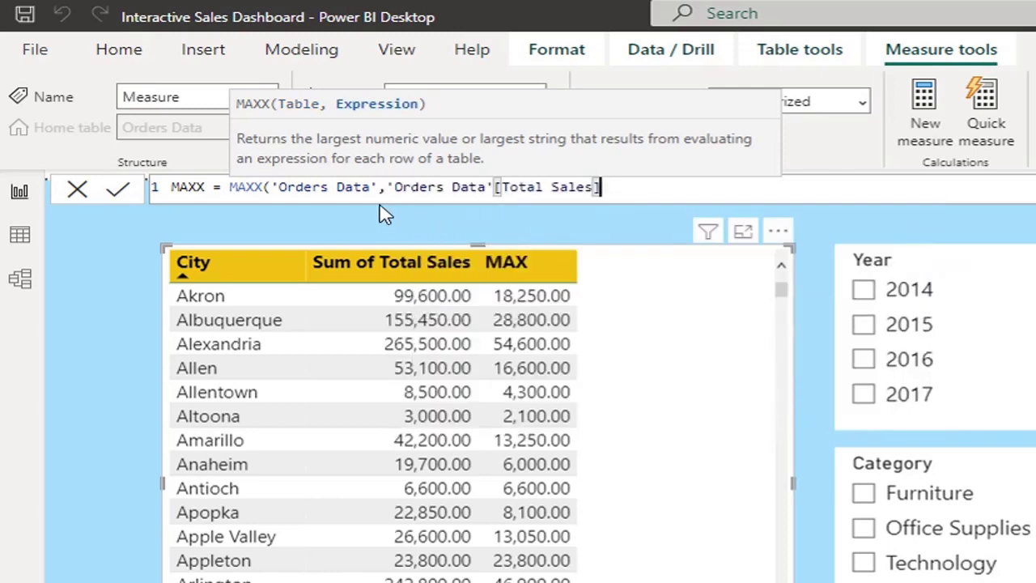
pyautogui.write(')')
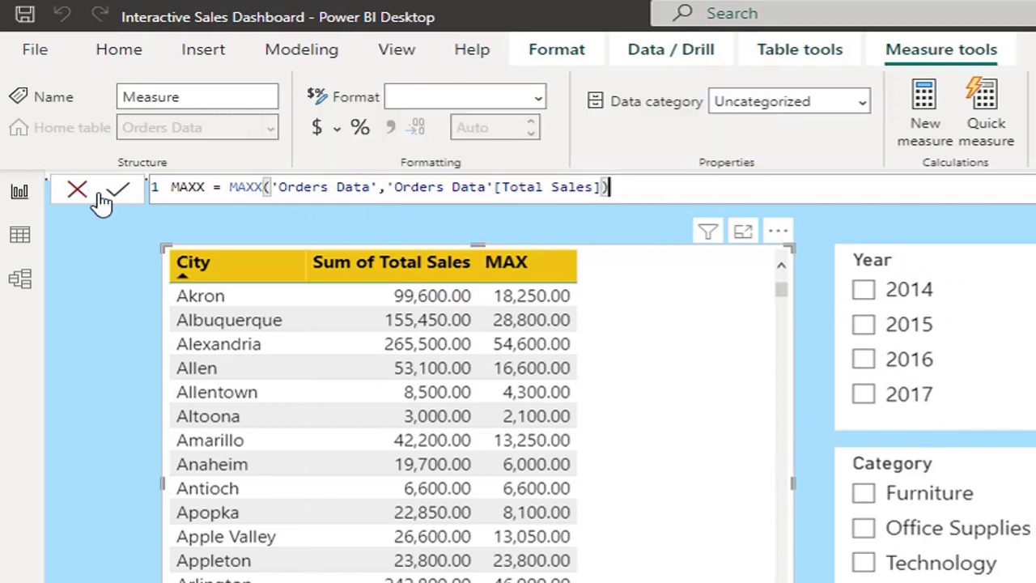
pyautogui.click(117, 204)
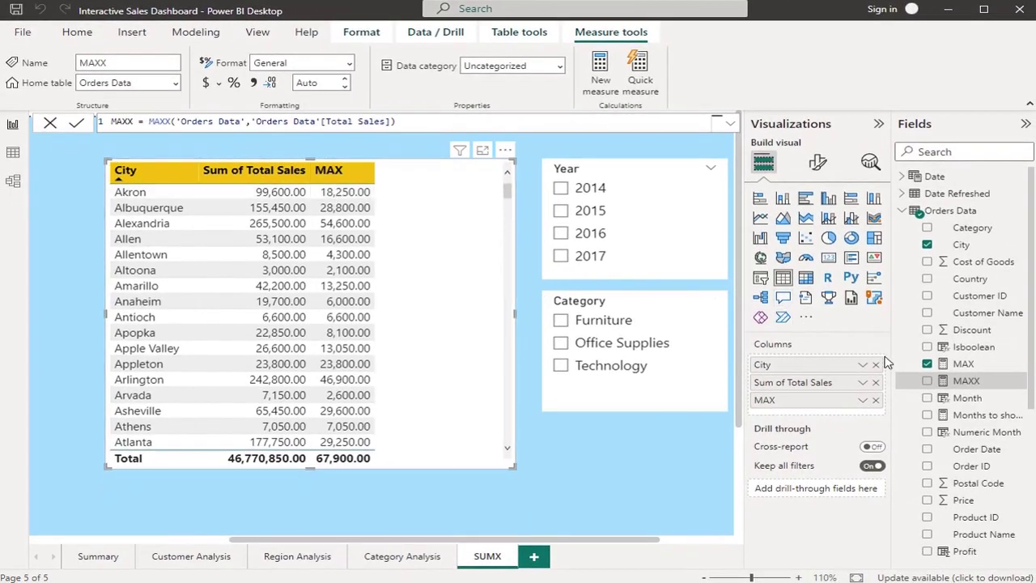
pyautogui.moveTo(963, 383); pyautogui.dragTo(458, 300)
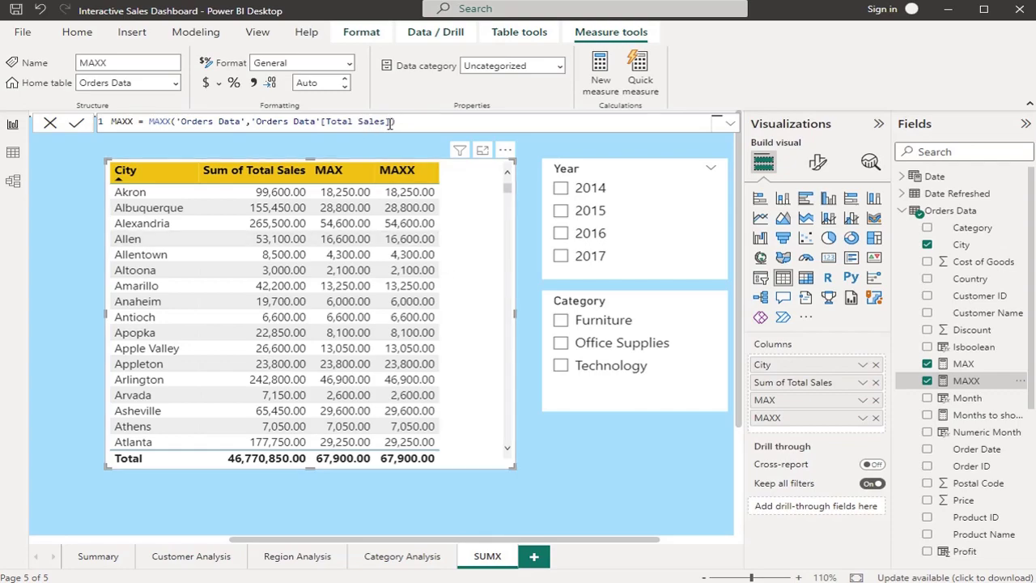
# Extend the MAXX expression to 'Orders Data'[Total Sales] + 'Orders Data'[Profit]
pyautogui.write('+')
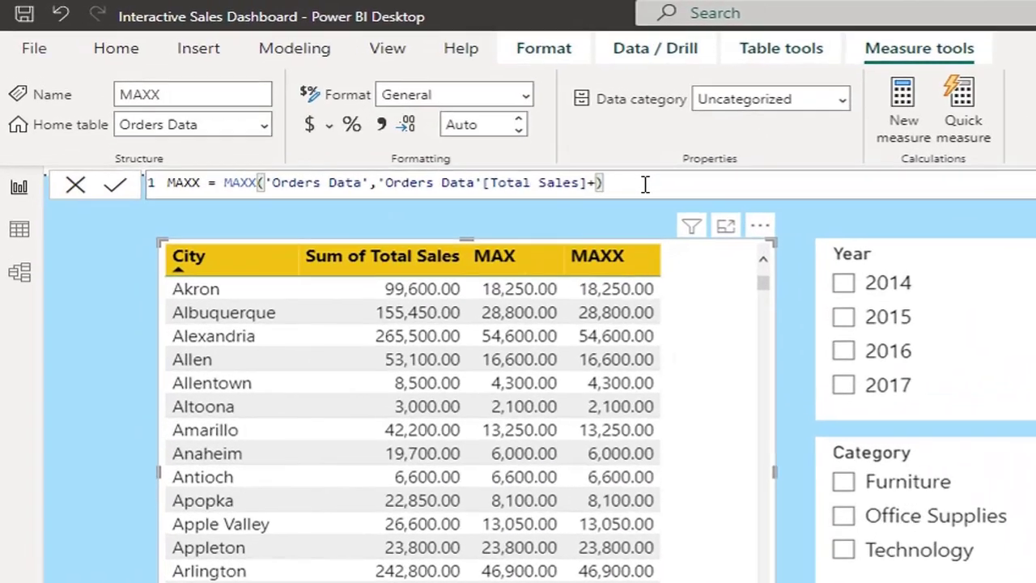
pyautogui.write('Prof')
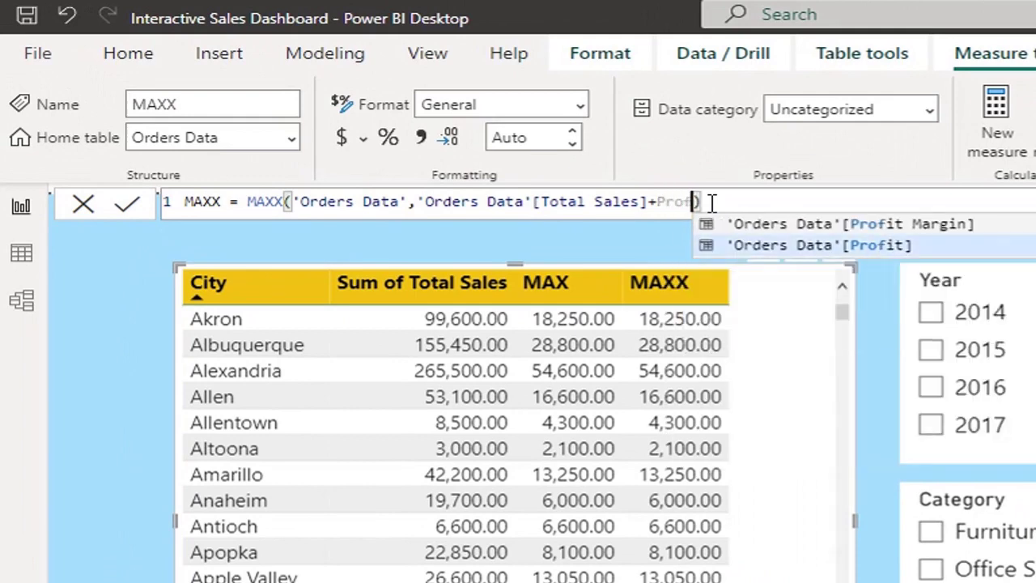
pyautogui.click(844, 246)
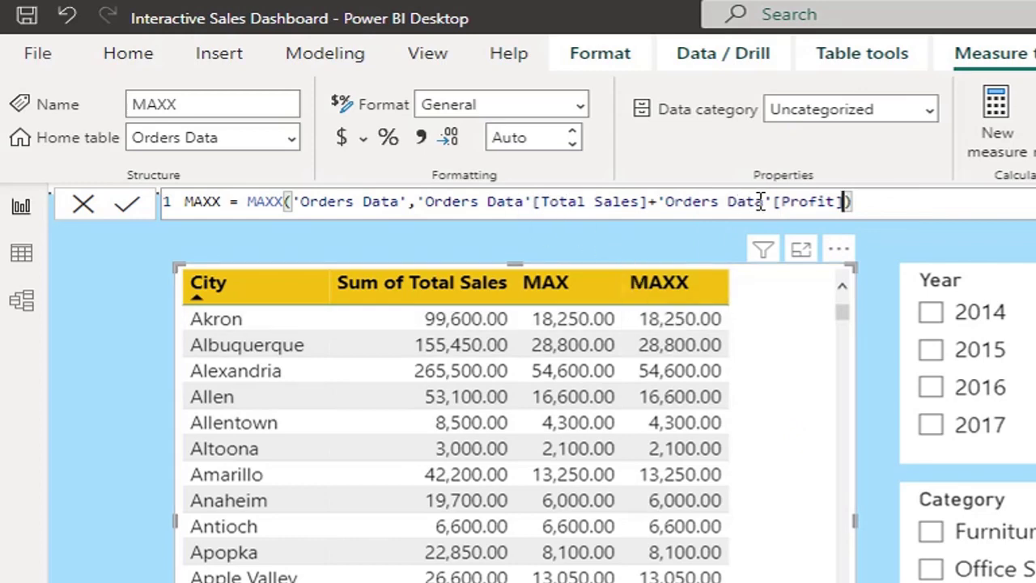
pyautogui.click(127, 207)
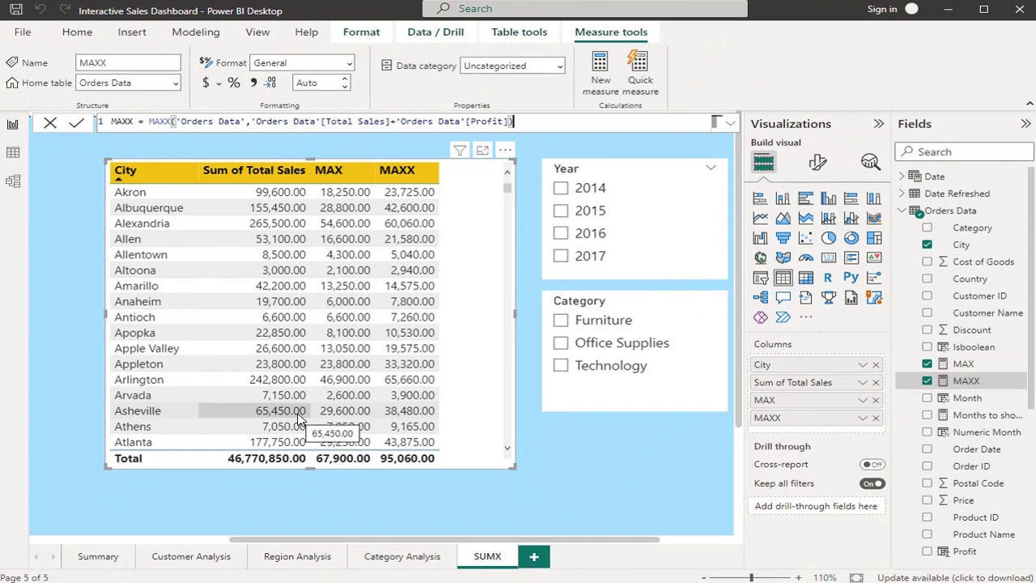
pyautogui.click(562, 321)
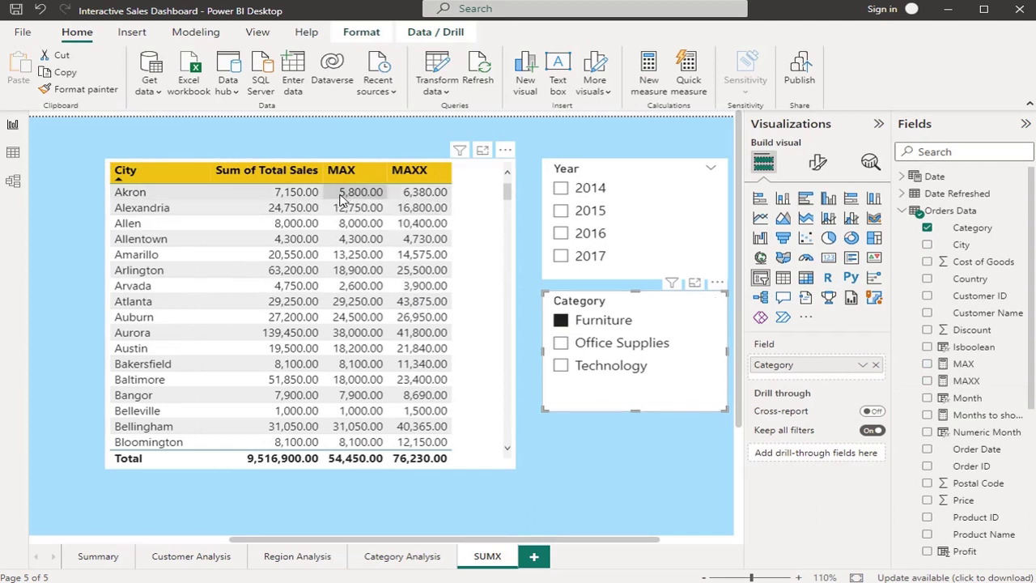
pyautogui.click(562, 345)
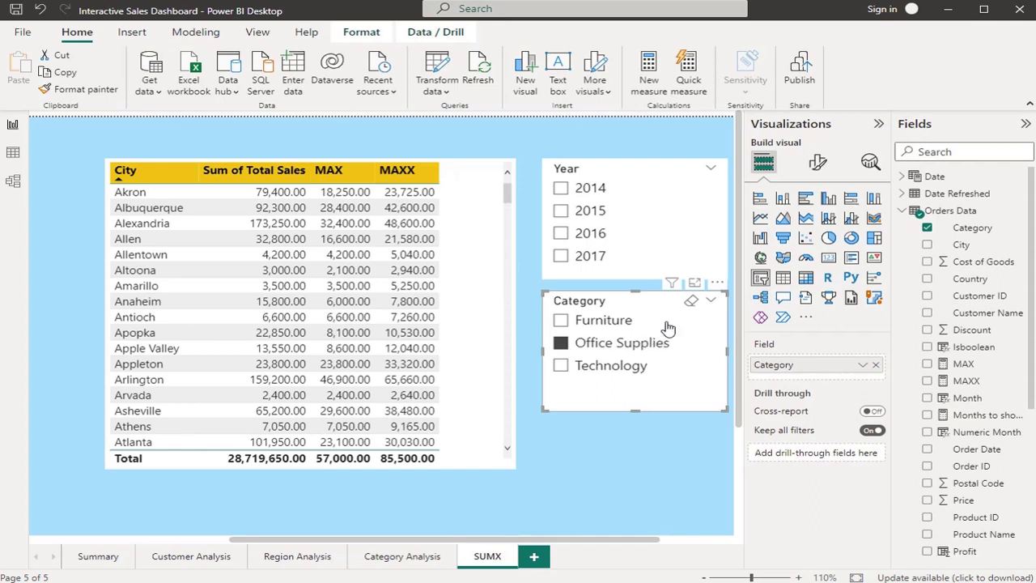
pyautogui.click(692, 304)
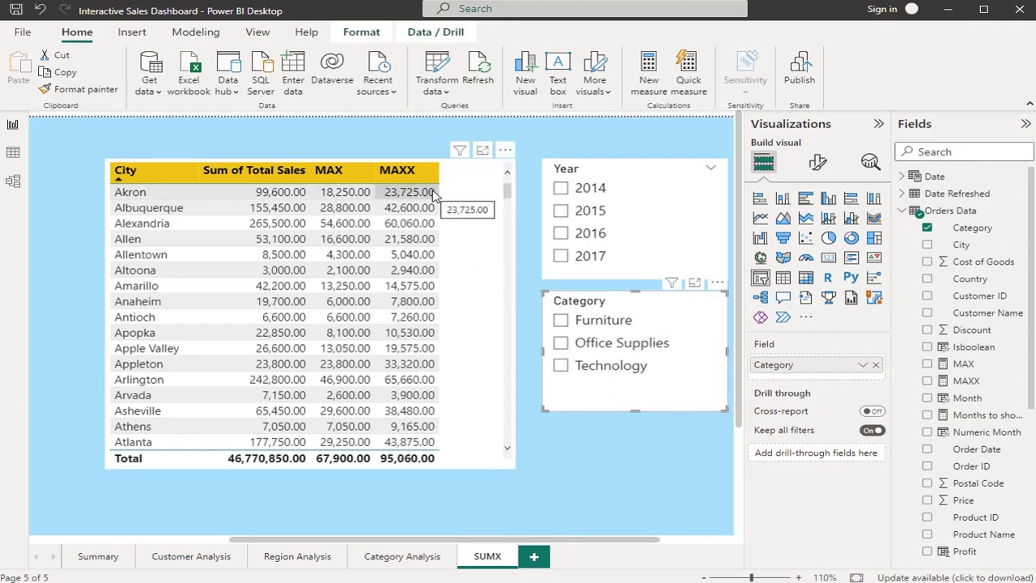
pyautogui.click(463, 190)
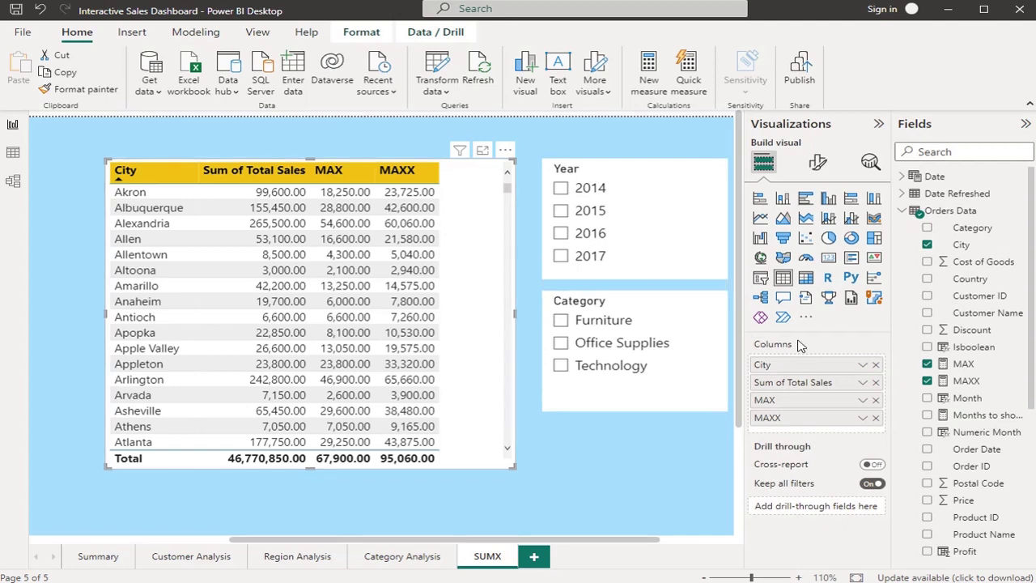
pyautogui.click(969, 382)
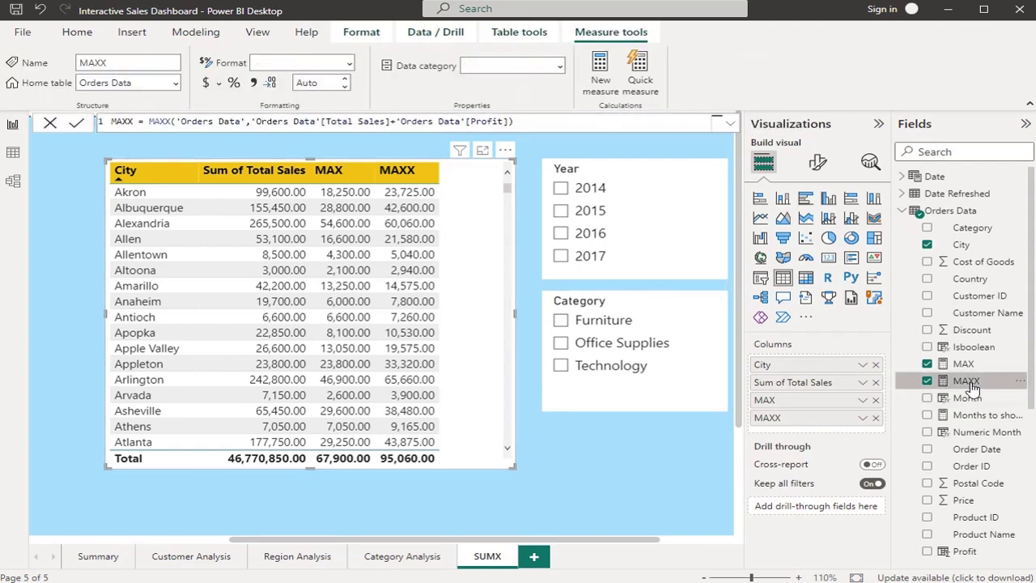
# Wrap the MAXX table in FILTER with 'Orders Data'[Category]="Furniture" and commit the formula
pyautogui.click(176, 121)
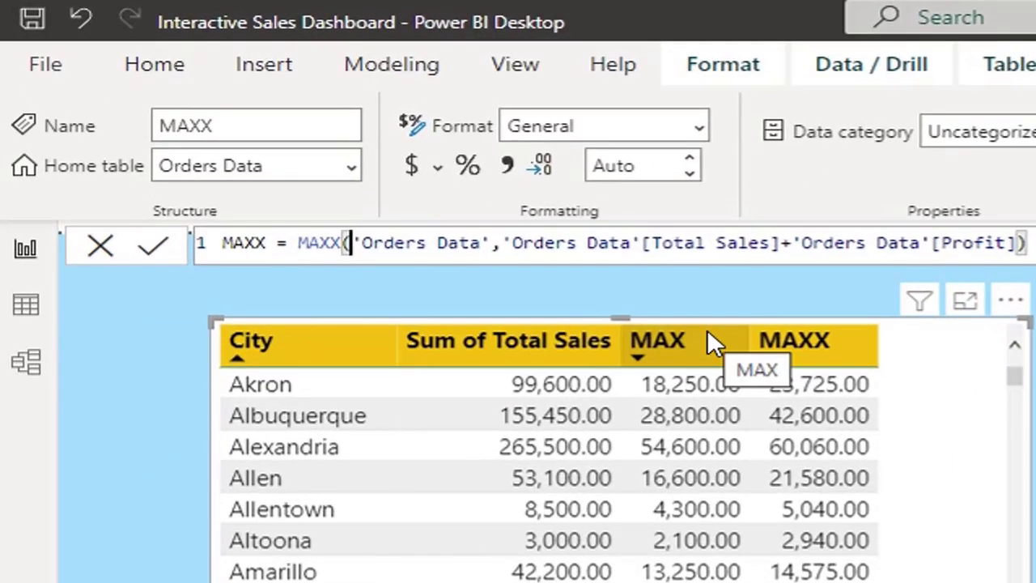
pyautogui.write('filter')
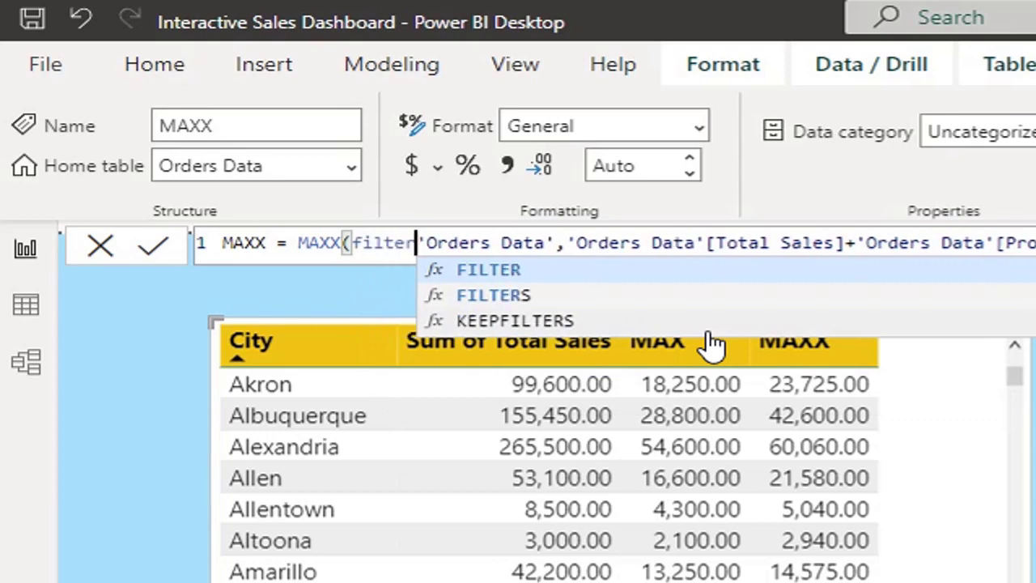
pyautogui.press('Tab')
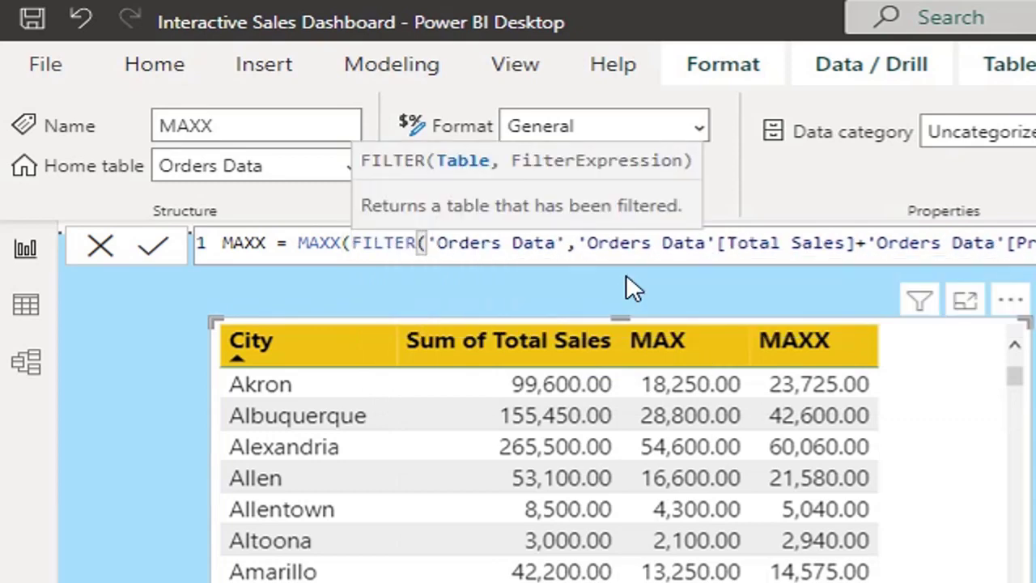
pyautogui.click(576, 243)
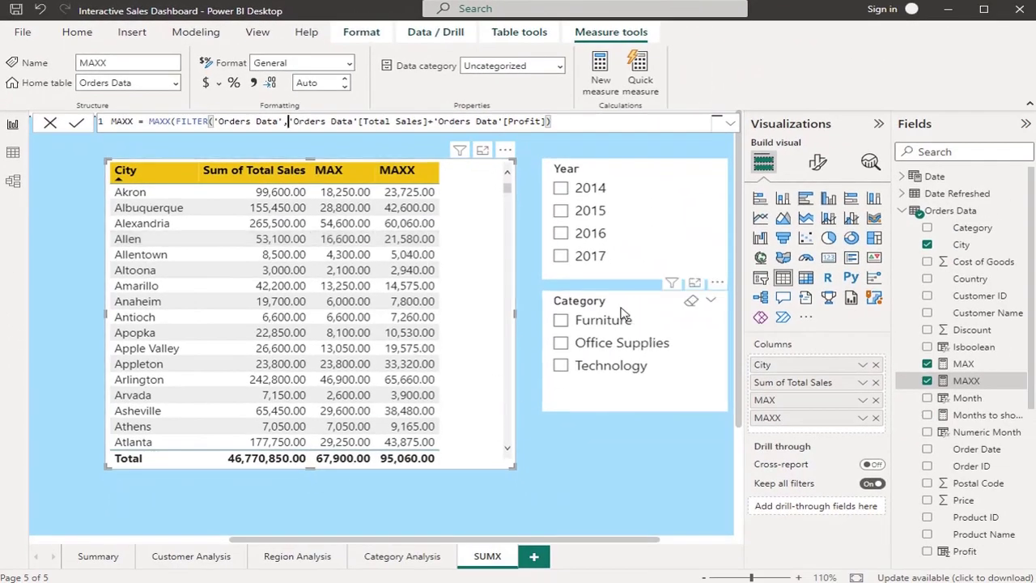
pyautogui.write('cat')
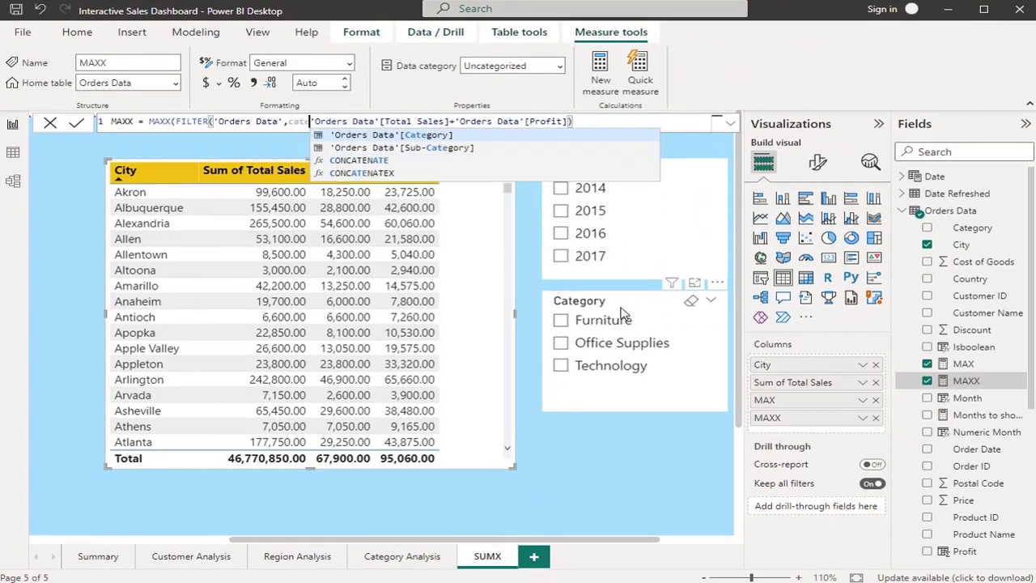
pyautogui.write('ego')
pyautogui.click(451, 135)
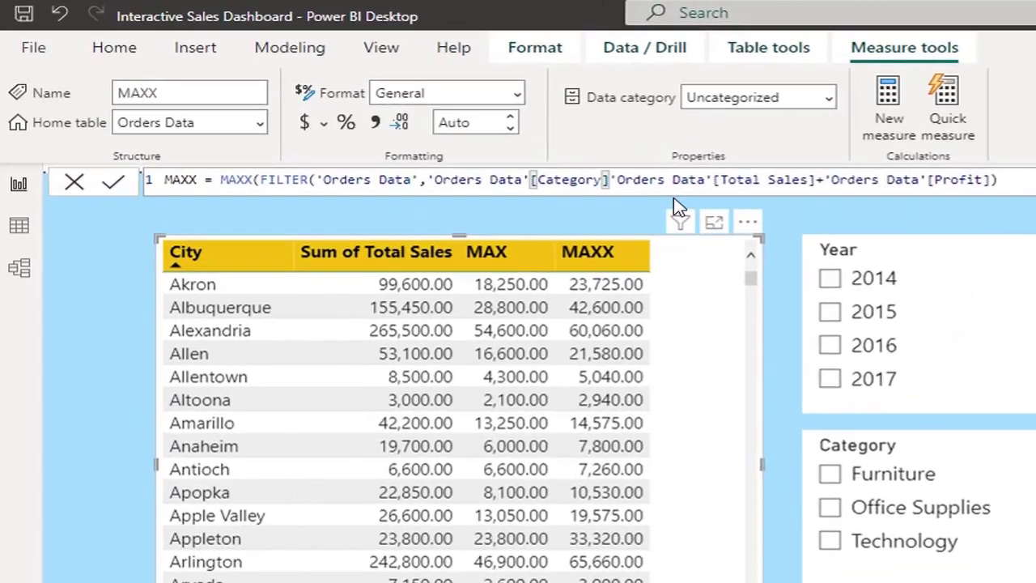
pyautogui.write('=')
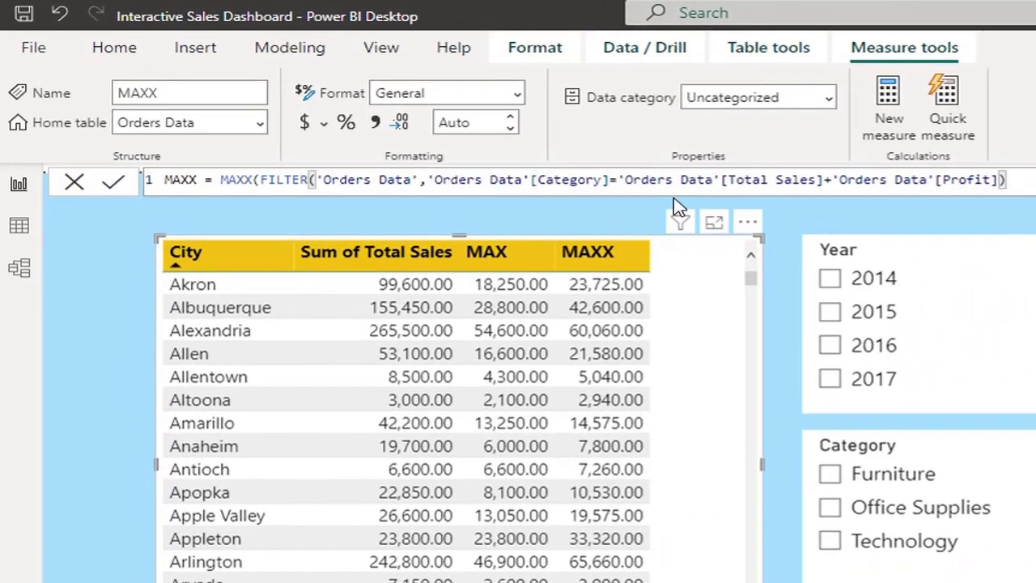
pyautogui.write('"')
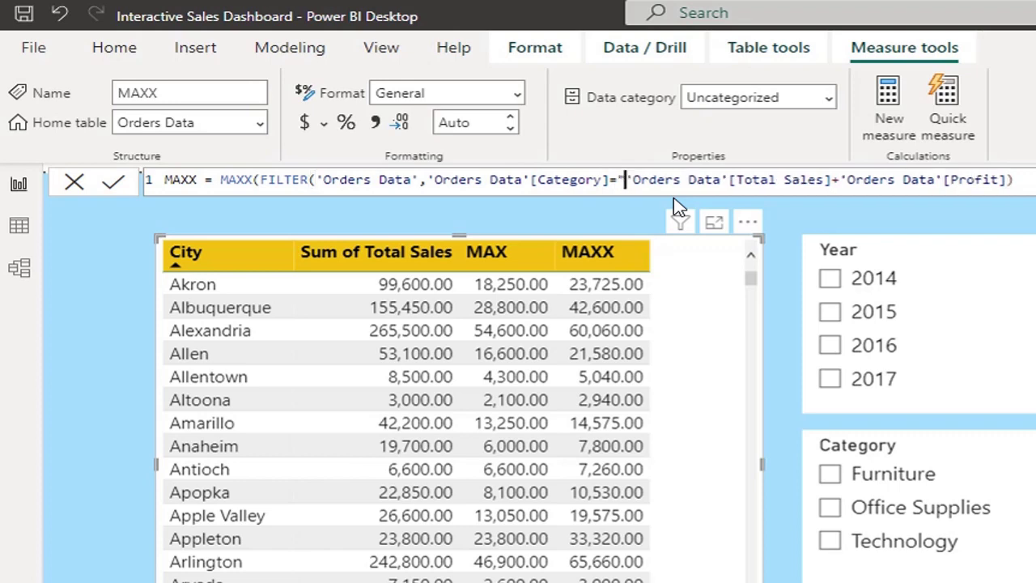
pyautogui.write('Furniture')
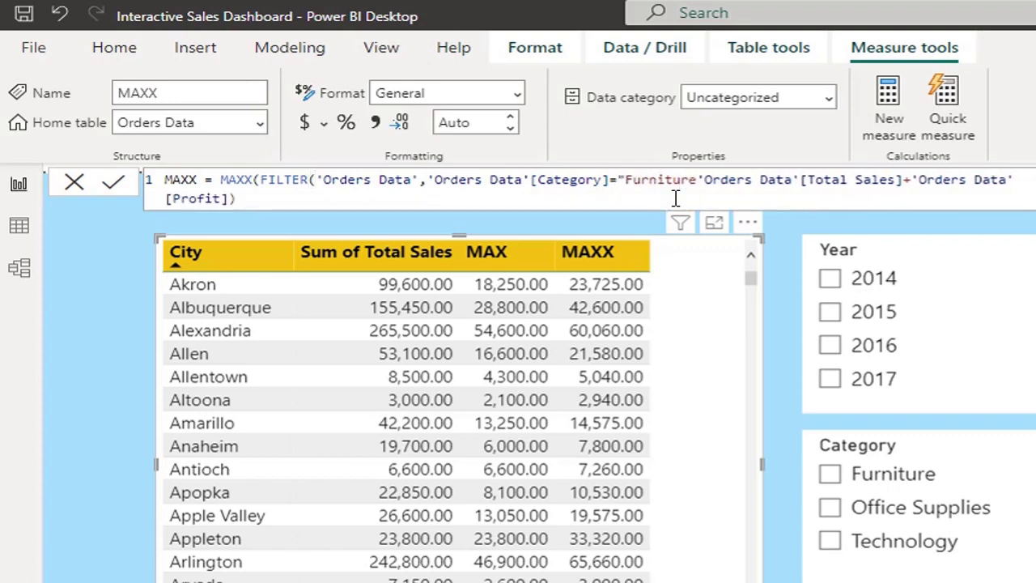
pyautogui.write('"')
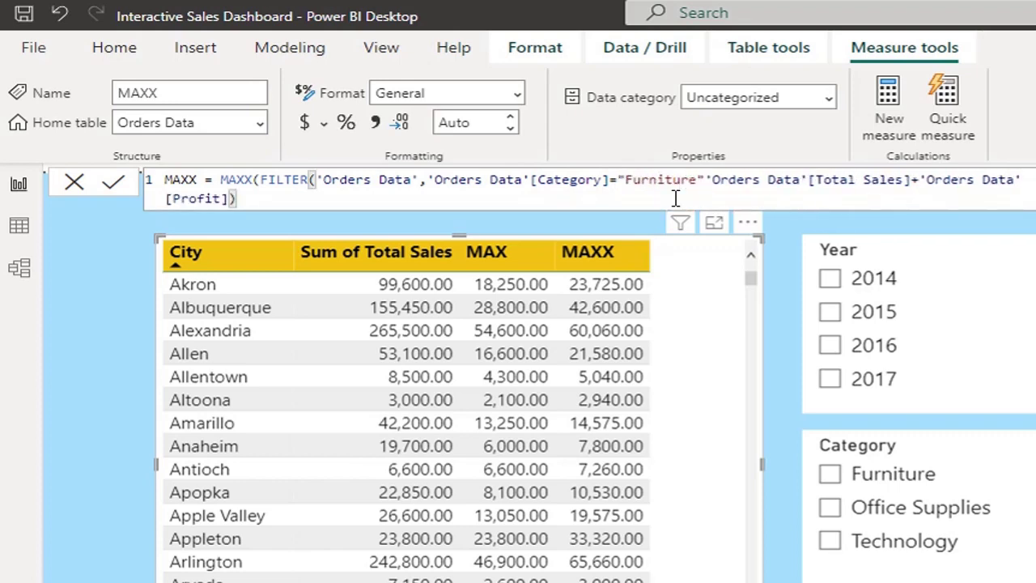
pyautogui.write('),')
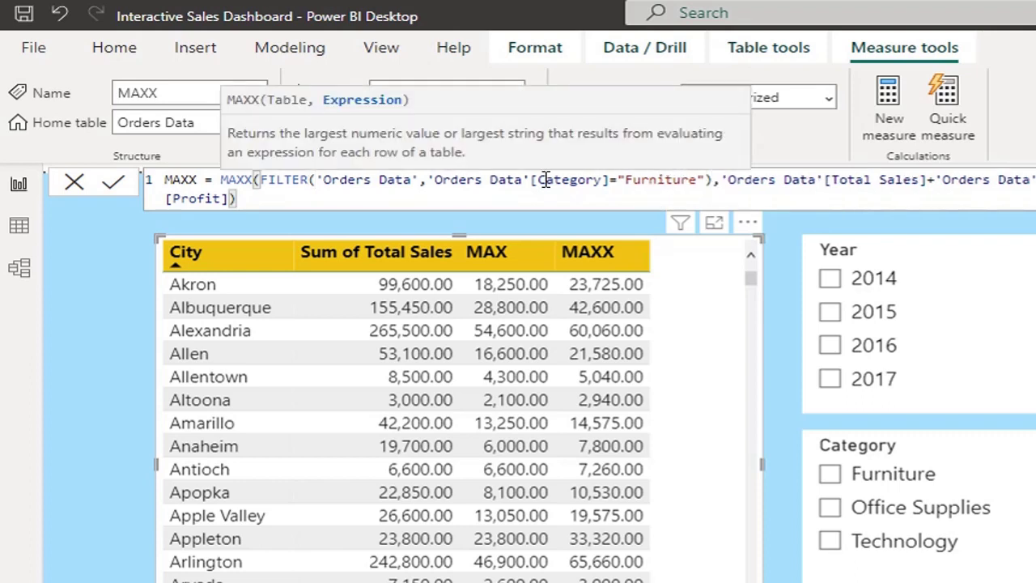
pyautogui.click(353, 202)
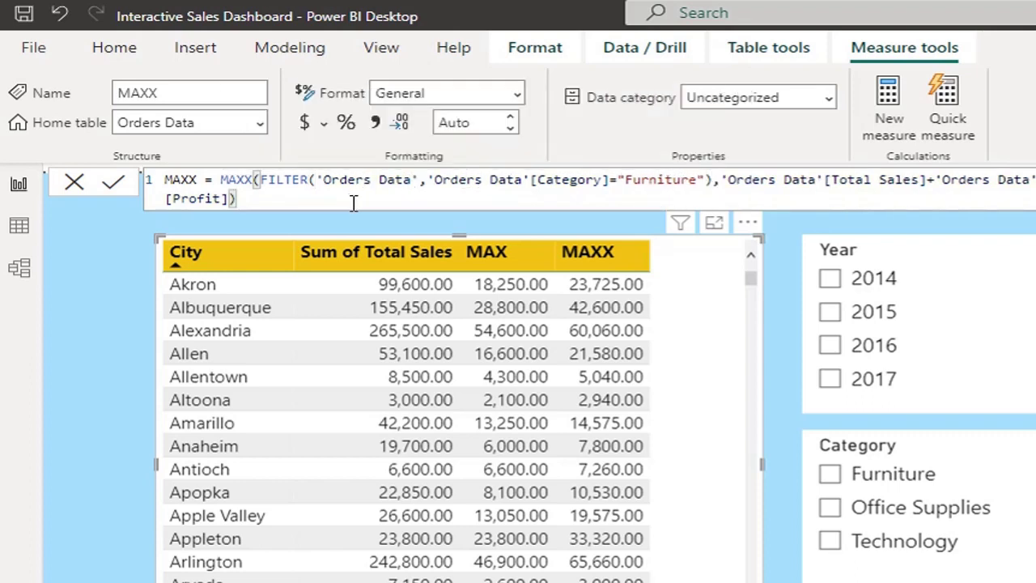
pyautogui.click(117, 188)
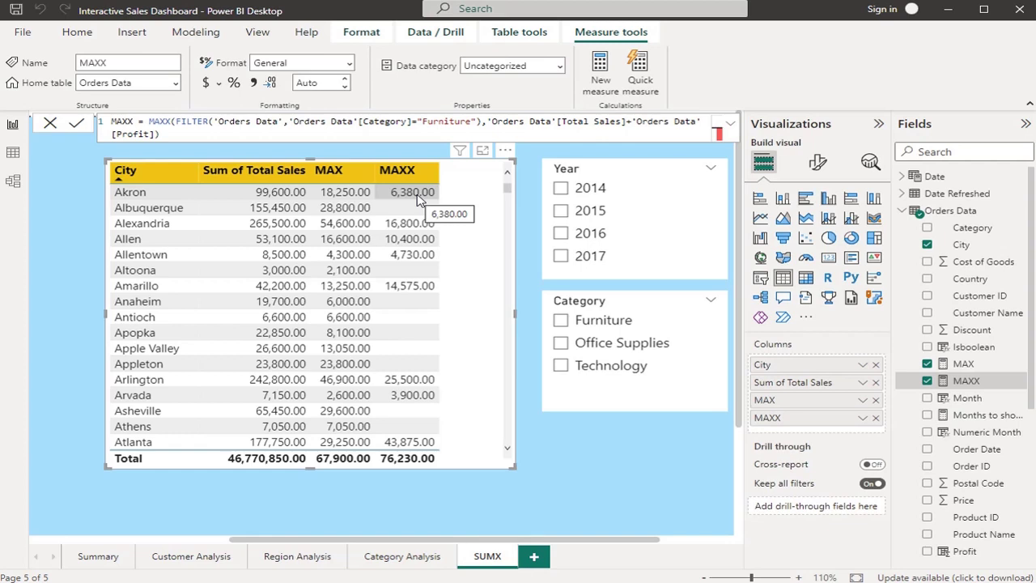
# Compare MAXX under Office Supplies and Furniture slicer selections, sorted by MAXX, then clear the slicer
pyautogui.click(561, 347)
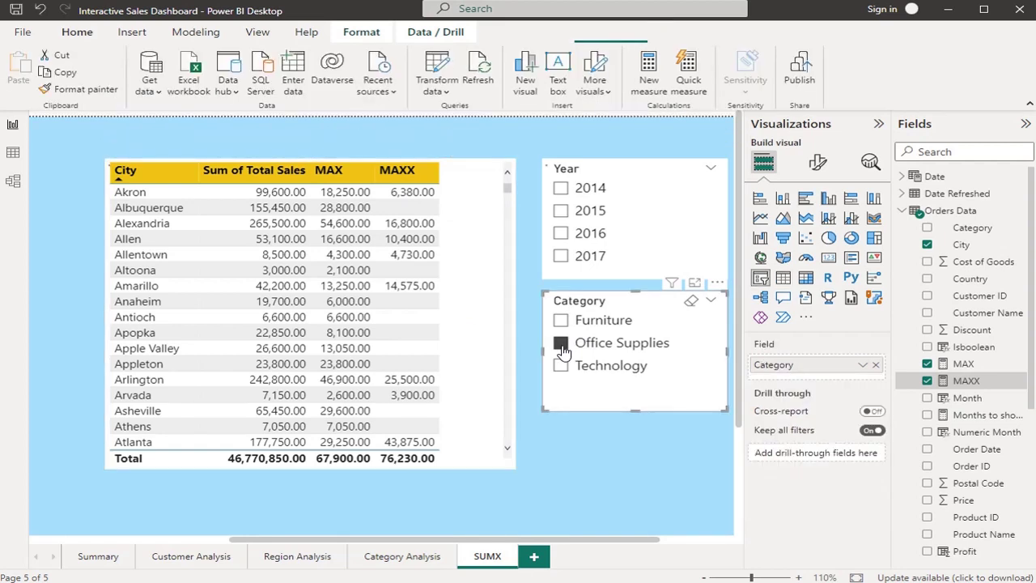
pyautogui.click(397, 173)
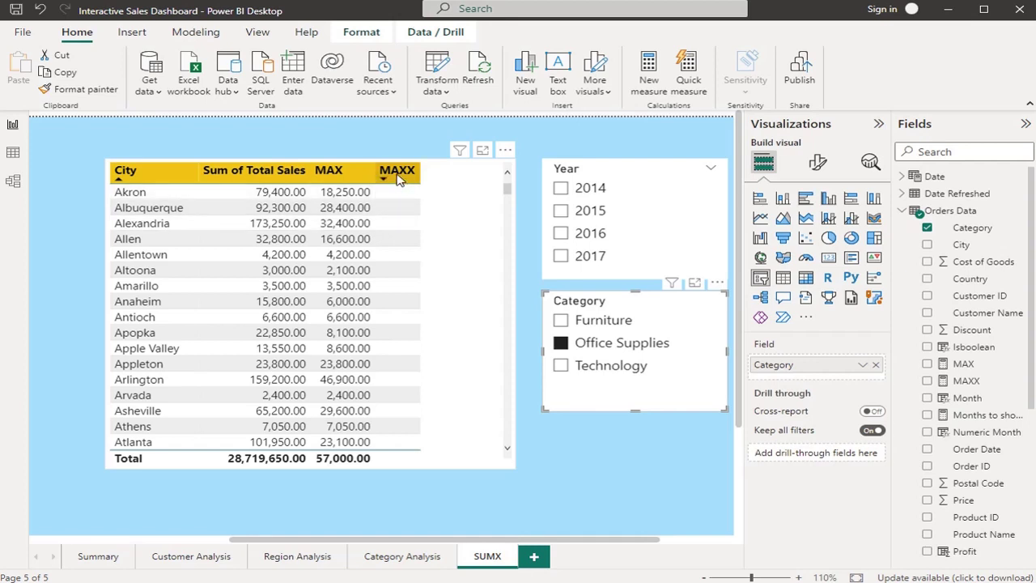
pyautogui.click(562, 321)
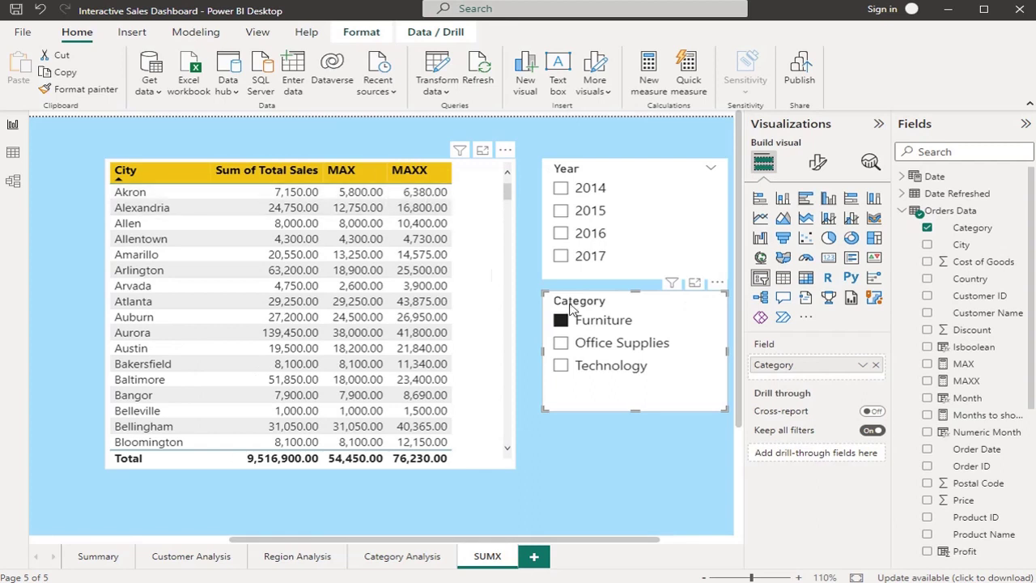
pyautogui.click(689, 301)
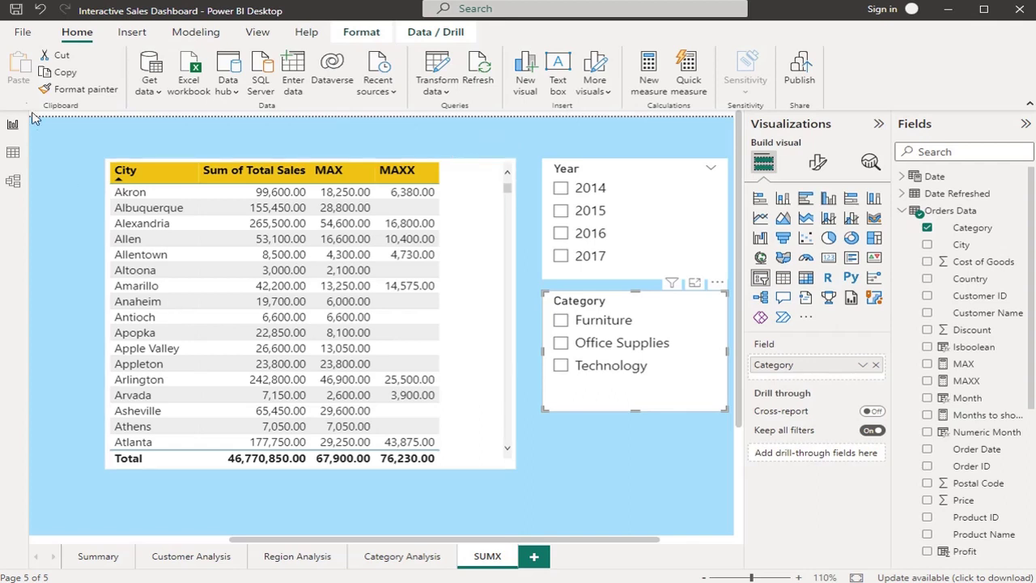
# In data view, inspect the Isboolean column's formula and the Segment values, then return to the report
pyautogui.click(12, 152)
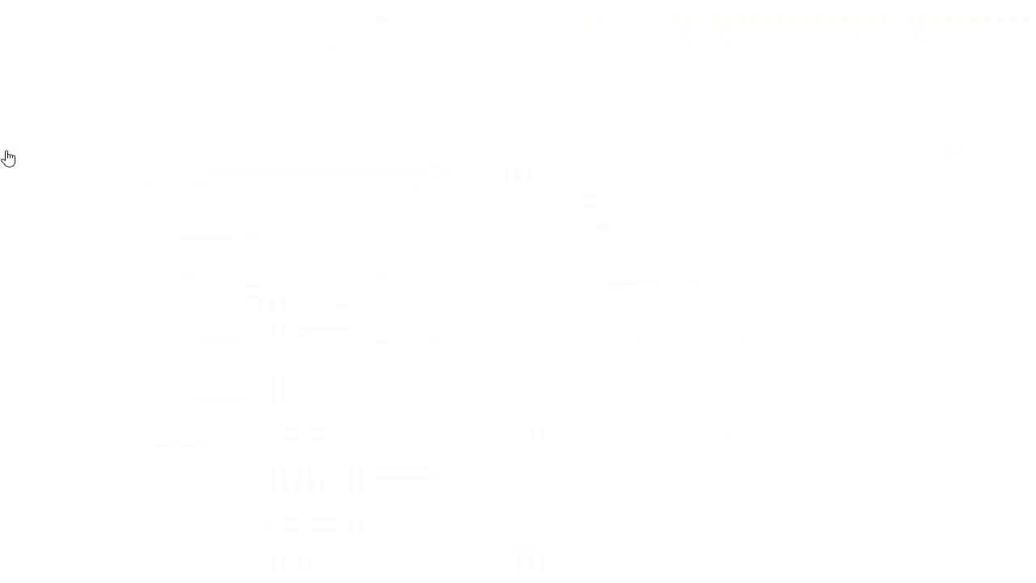
pyautogui.moveTo(340, 563); pyautogui.dragTo(898, 560)
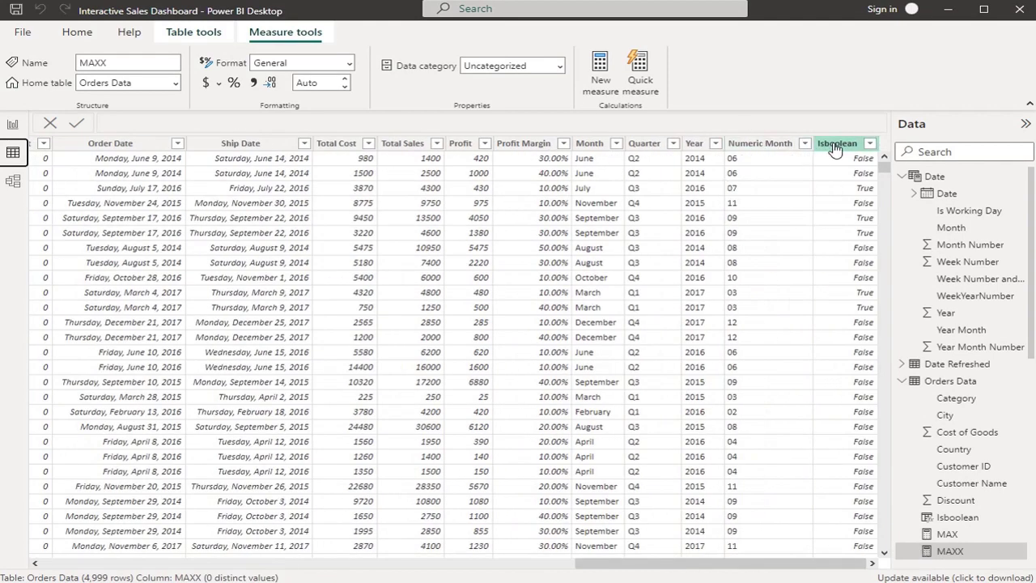
pyautogui.click(834, 146)
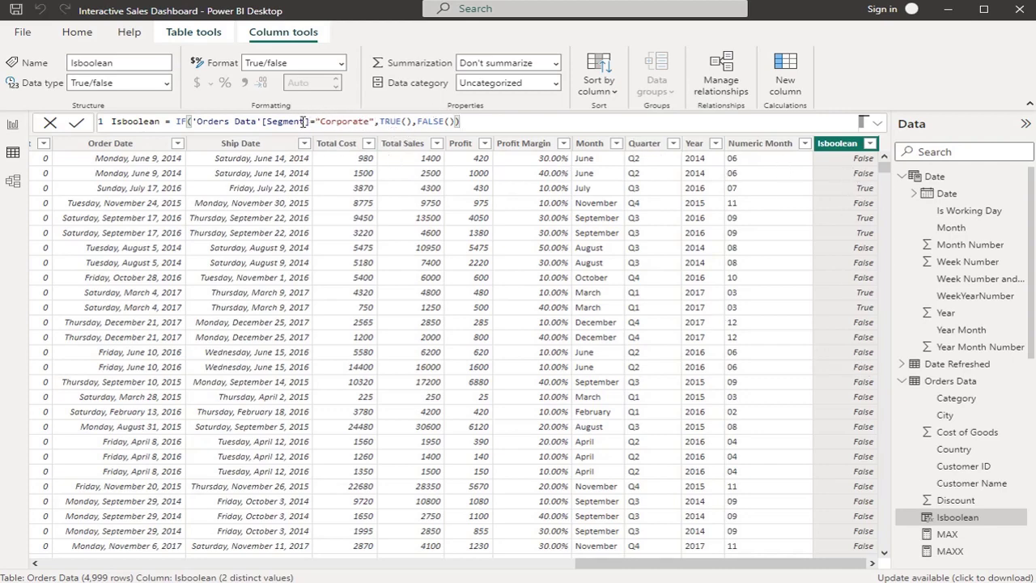
pyautogui.moveTo(688, 564)
pyautogui.mouseDown()
pyautogui.moveTo(400, 566)
pyautogui.moveTo(274, 554)
pyautogui.mouseUp()
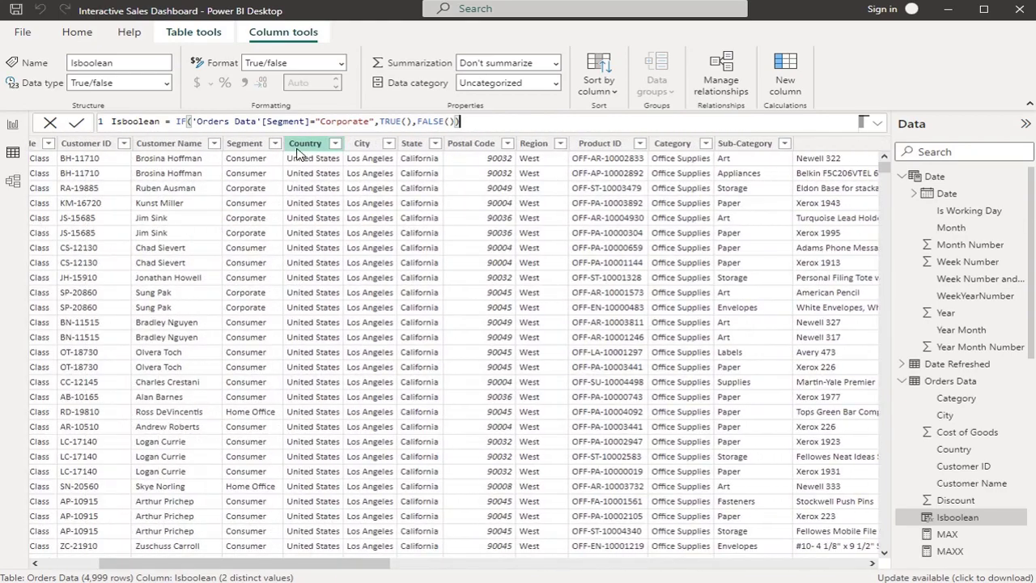
pyautogui.click(273, 146)
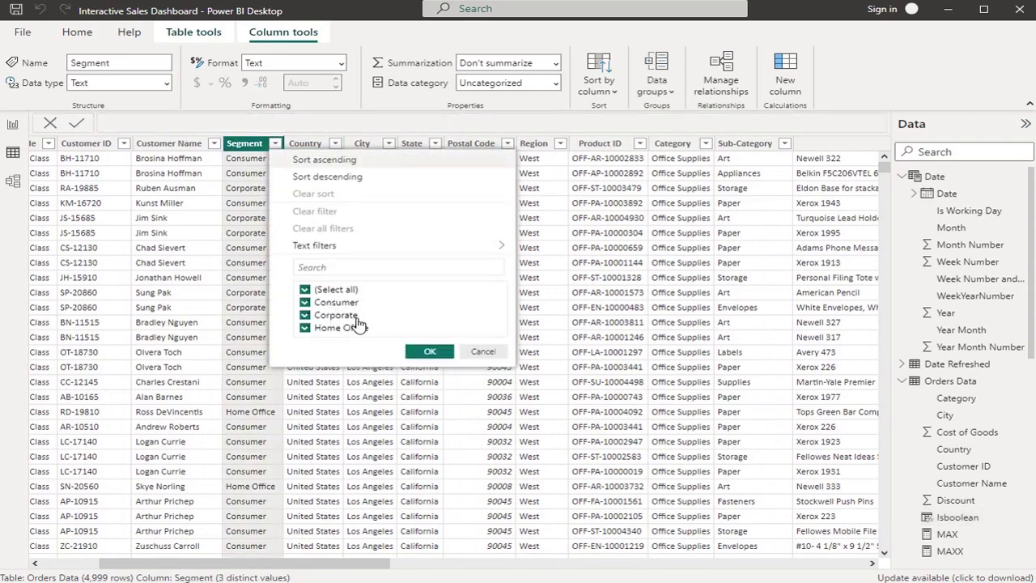
pyautogui.click(483, 352)
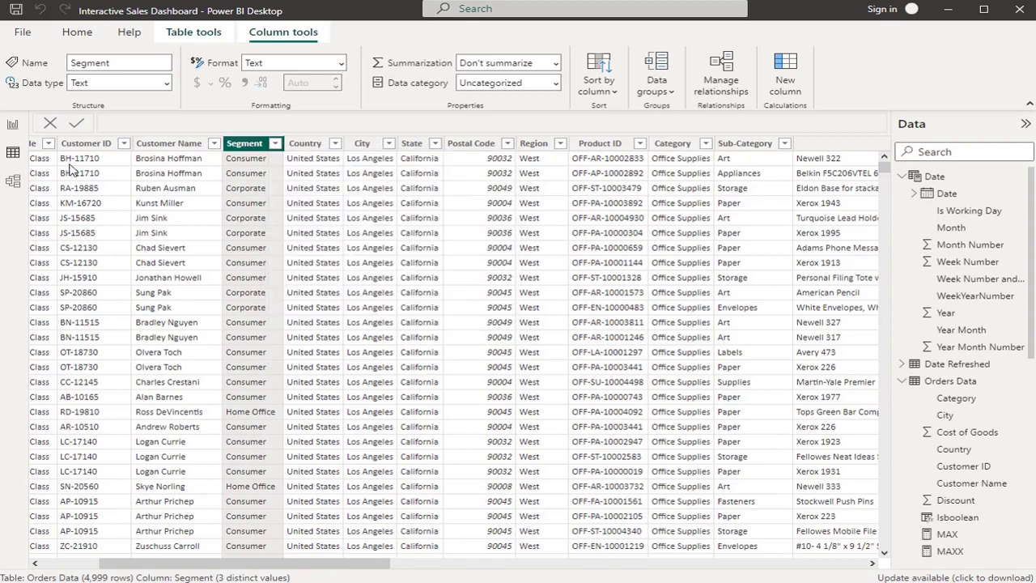
pyautogui.click(11, 126)
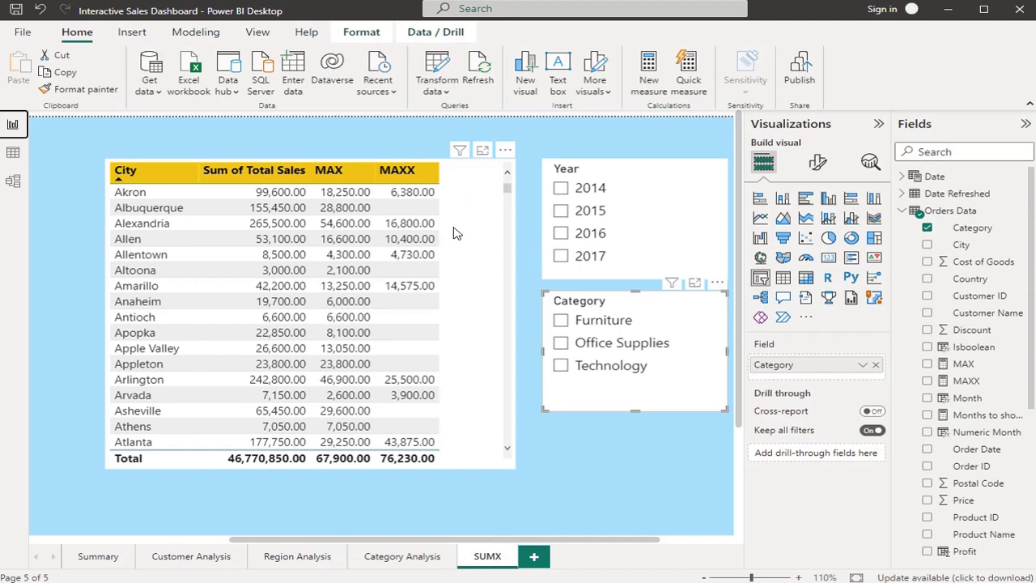
# Create the measure MAXA = MAXA('Orders Data'[Isboolean]) in the Orders Data table
pyautogui.click(476, 281)
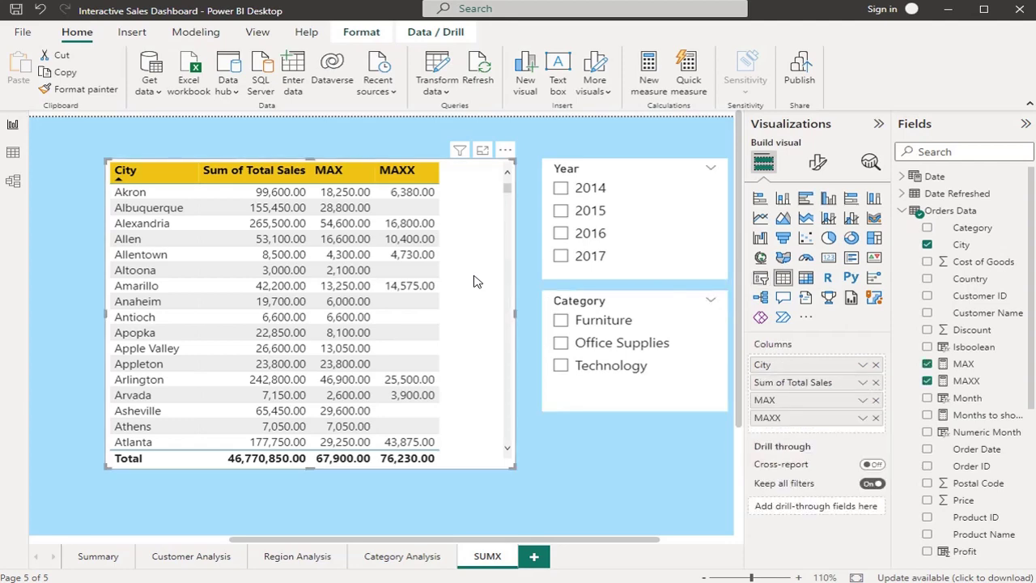
pyautogui.click(951, 210)
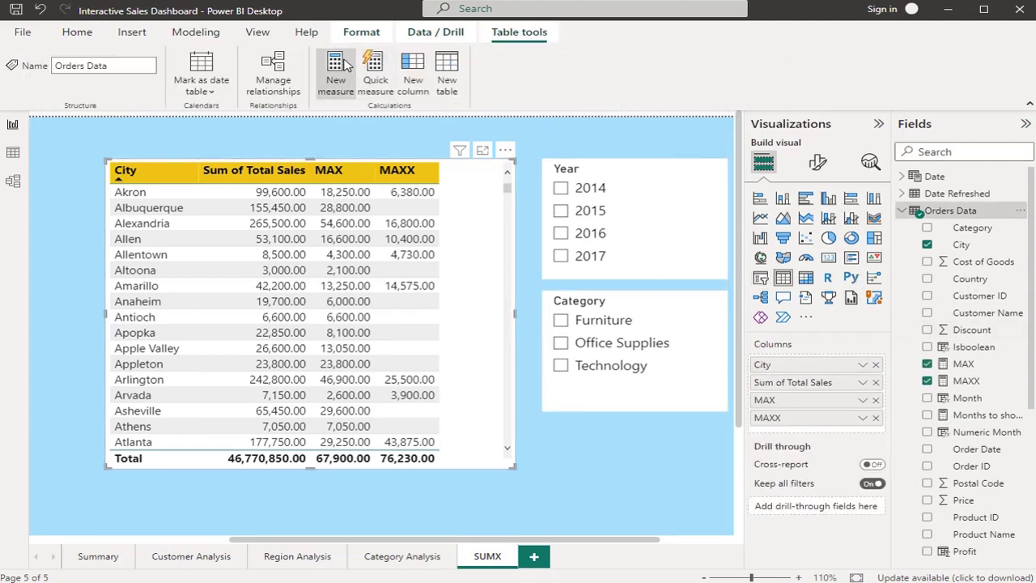
pyautogui.click(336, 71)
pyautogui.write('MAXA = ')
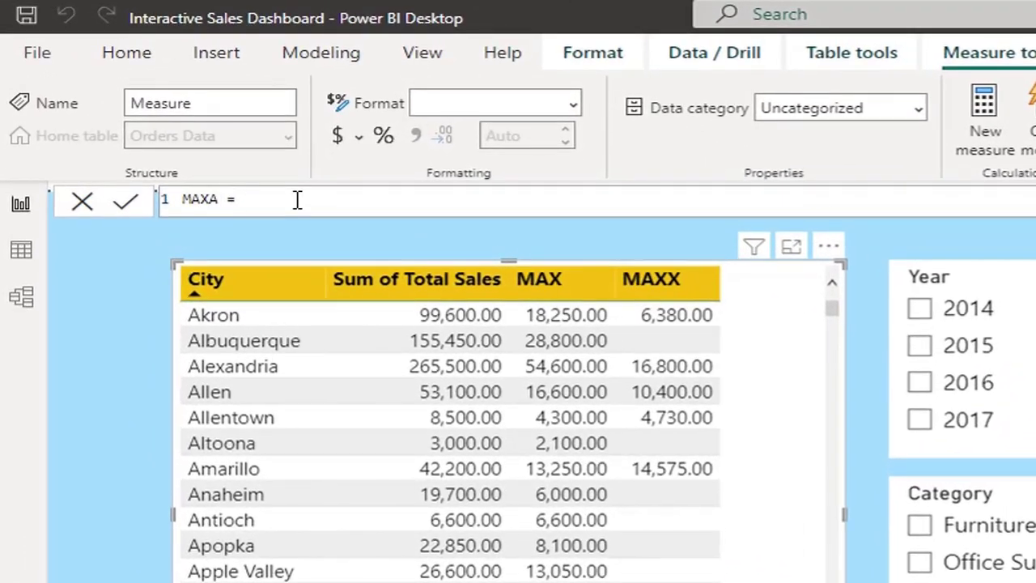
pyautogui.write('MAXA')
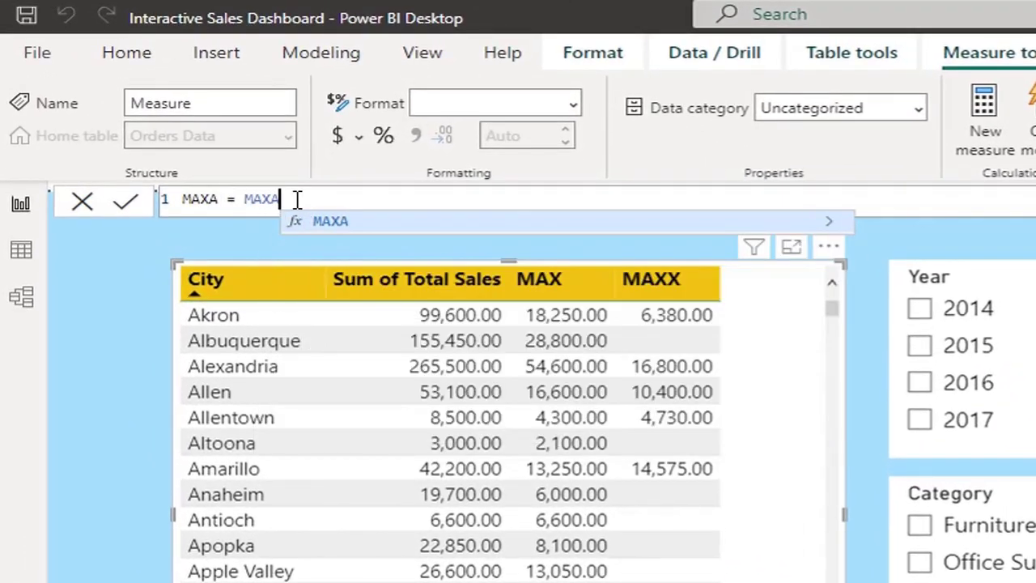
pyautogui.click(320, 229)
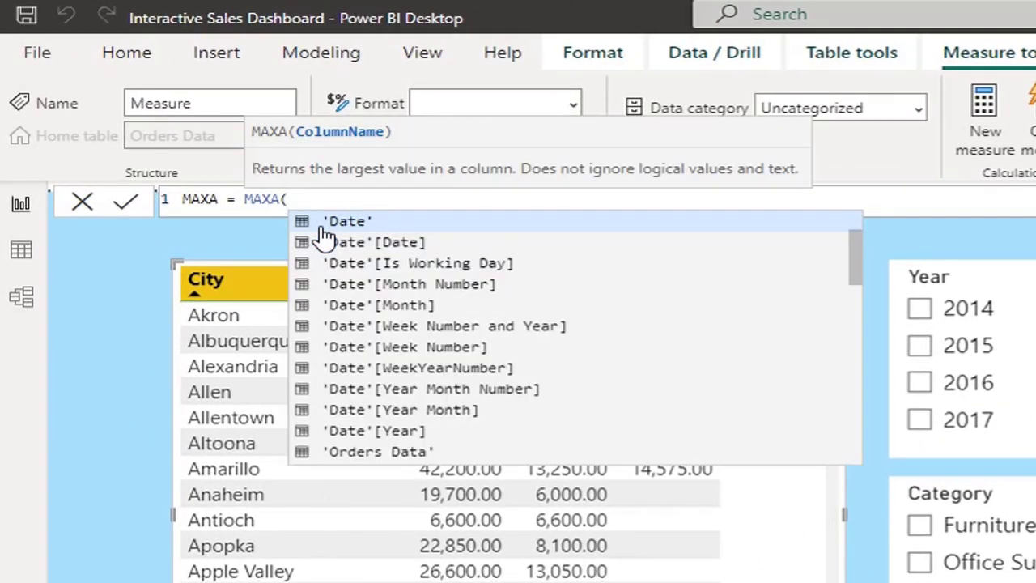
pyautogui.scroll(-4, 415, 387)
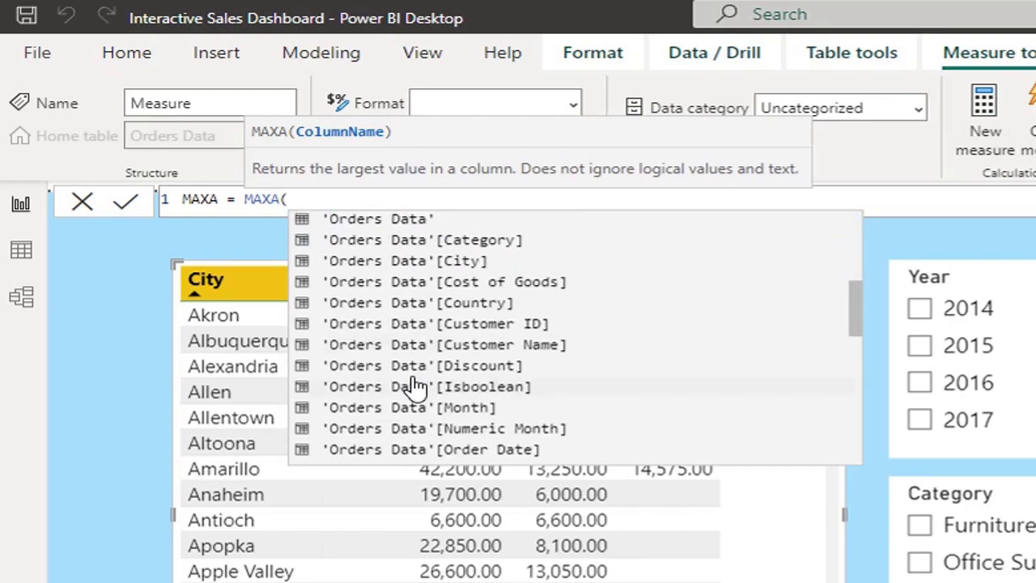
pyautogui.scroll(-5, 414, 387)
pyautogui.scroll(-4, 415, 387)
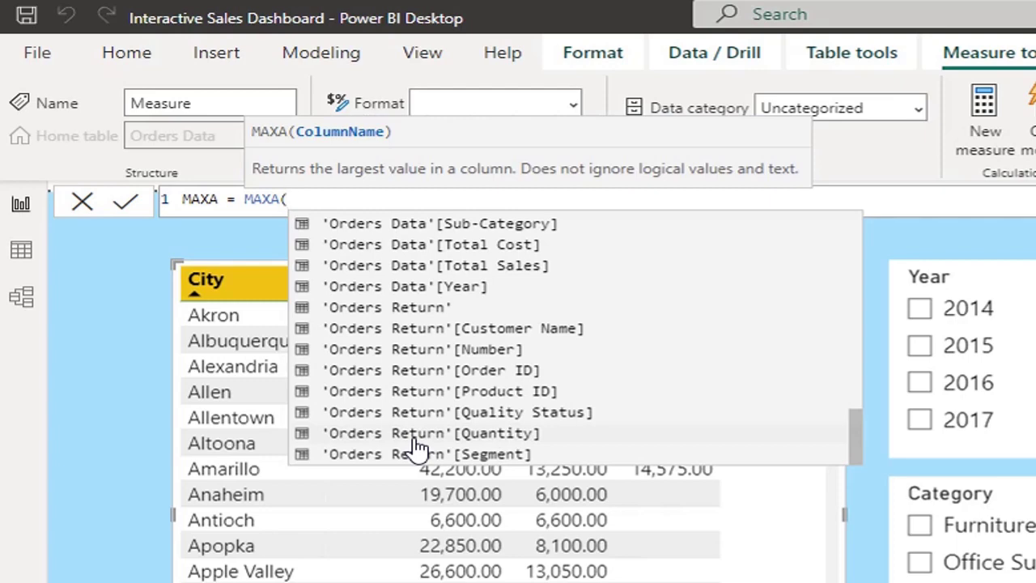
pyautogui.write('Isboo')
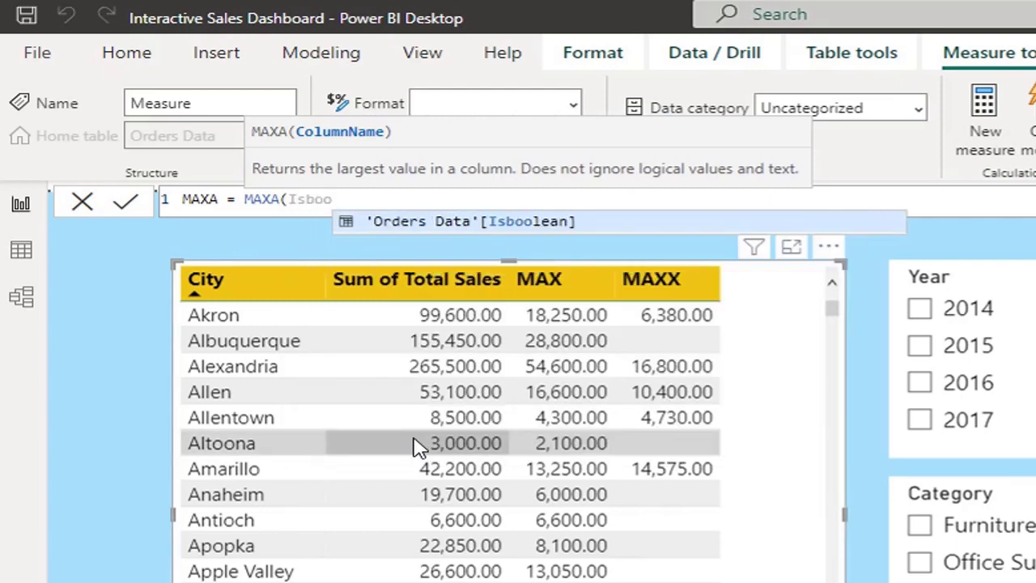
pyautogui.click(494, 225)
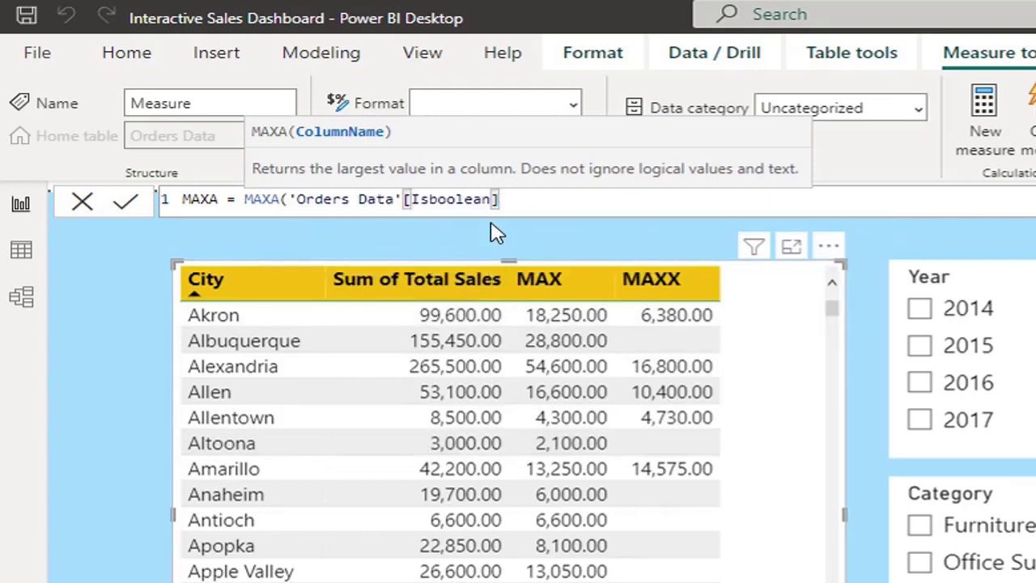
pyautogui.write(')')
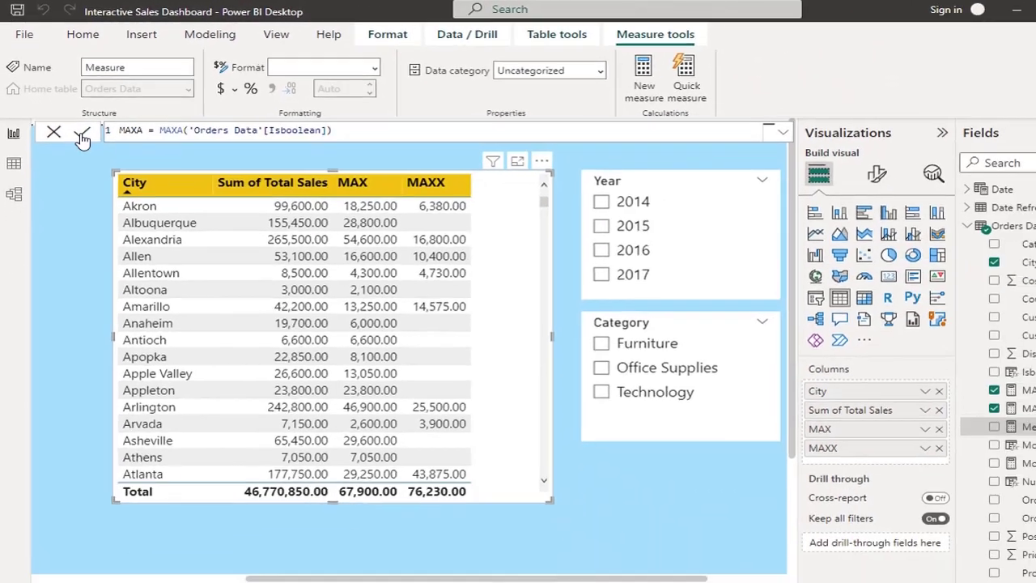
pyautogui.click(119, 197)
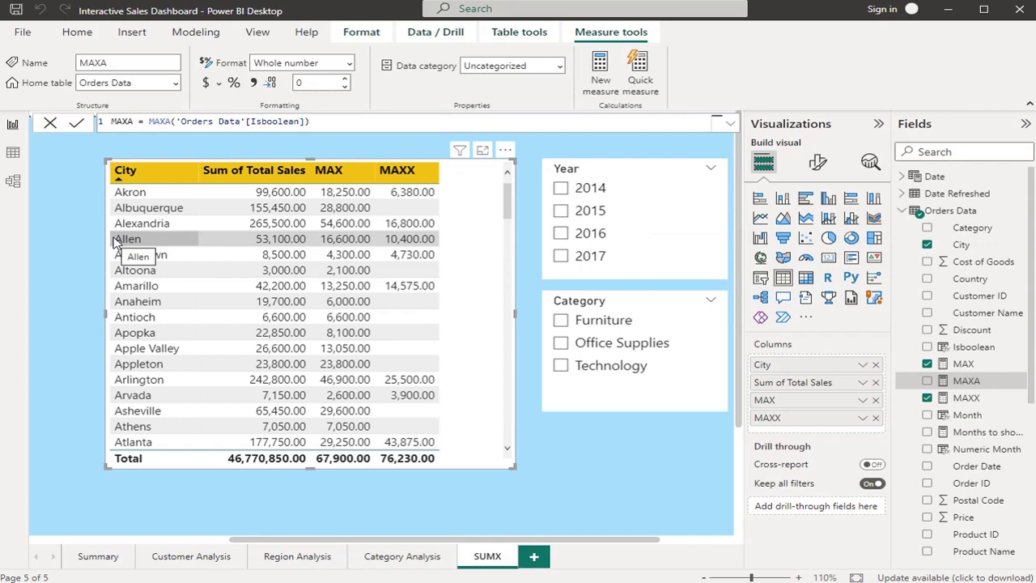
# Add MAXA as the City table's fifth column, showing 1 or 0 per city with total 1
pyautogui.moveTo(967, 380); pyautogui.dragTo(837, 430)
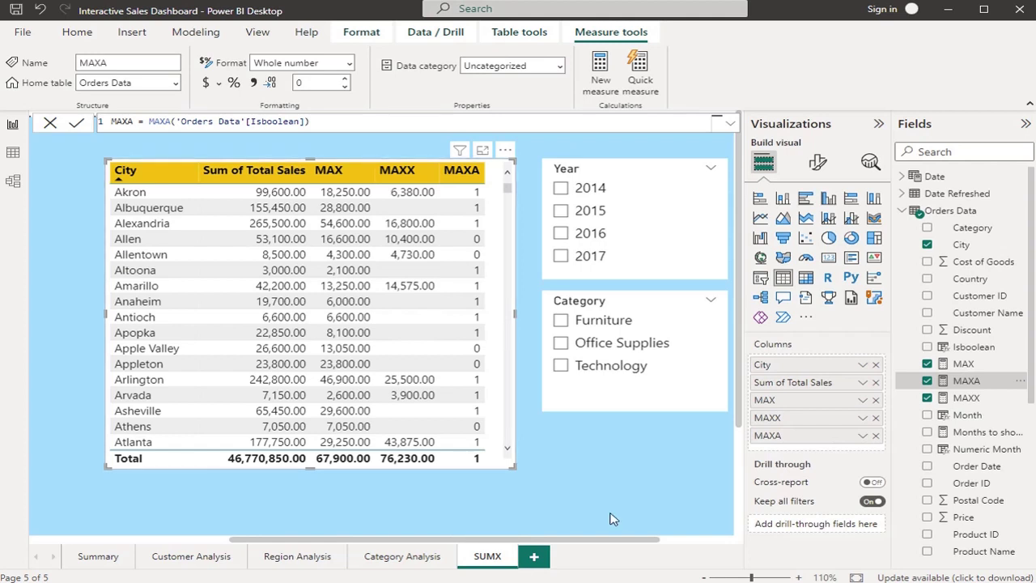
pyautogui.click(624, 479)
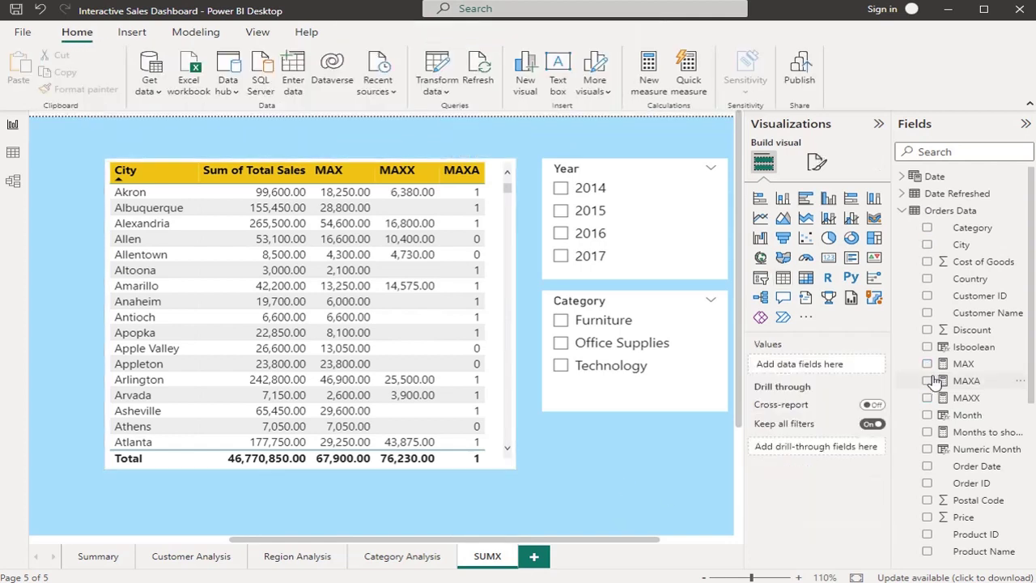
# Start a new Orders Data measure named MAXA Date using the MAXA function
pyautogui.click(964, 212)
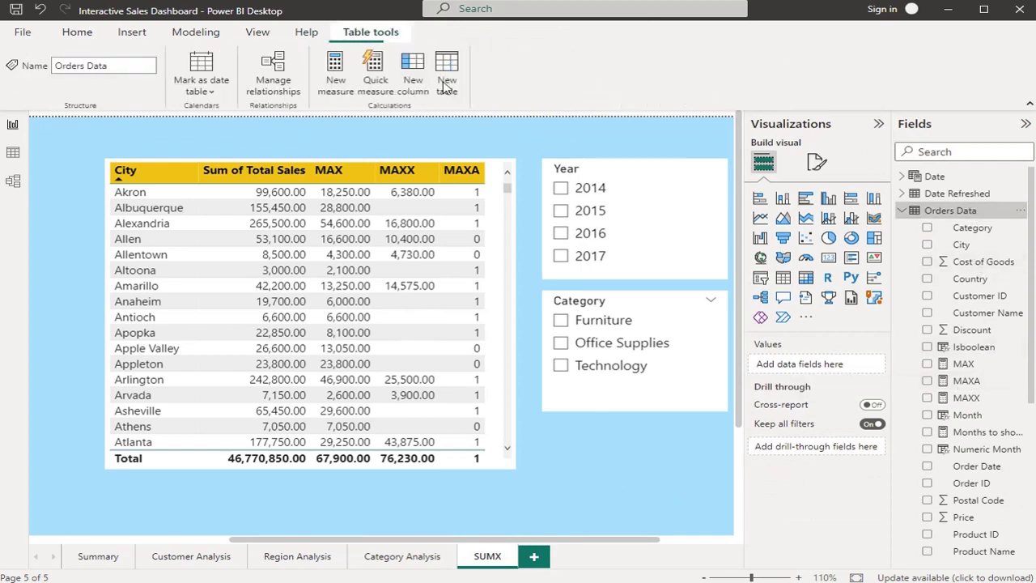
pyautogui.click(335, 68)
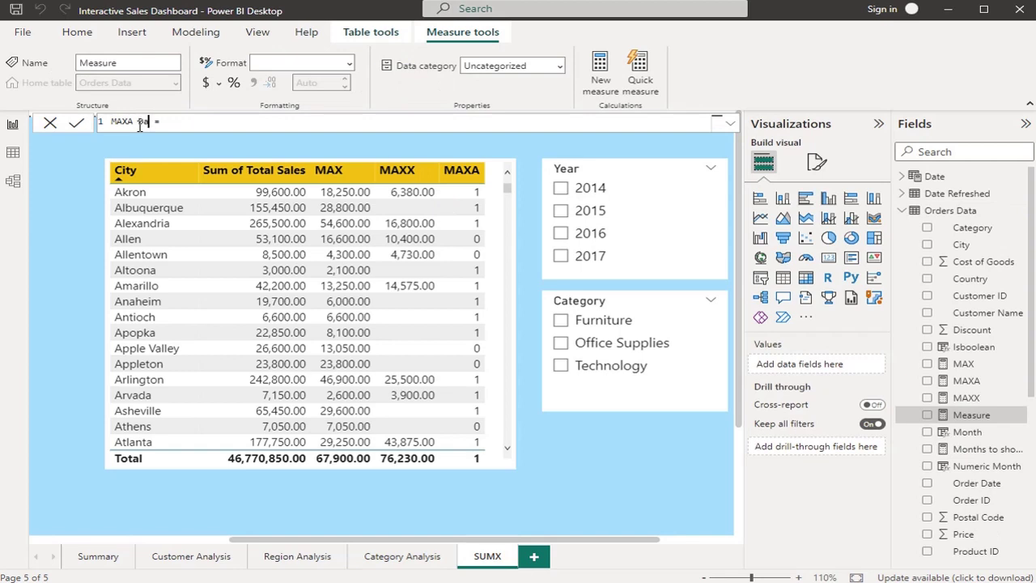
pyautogui.write('te')
pyautogui.click(202, 119)
pyautogui.write('MA')
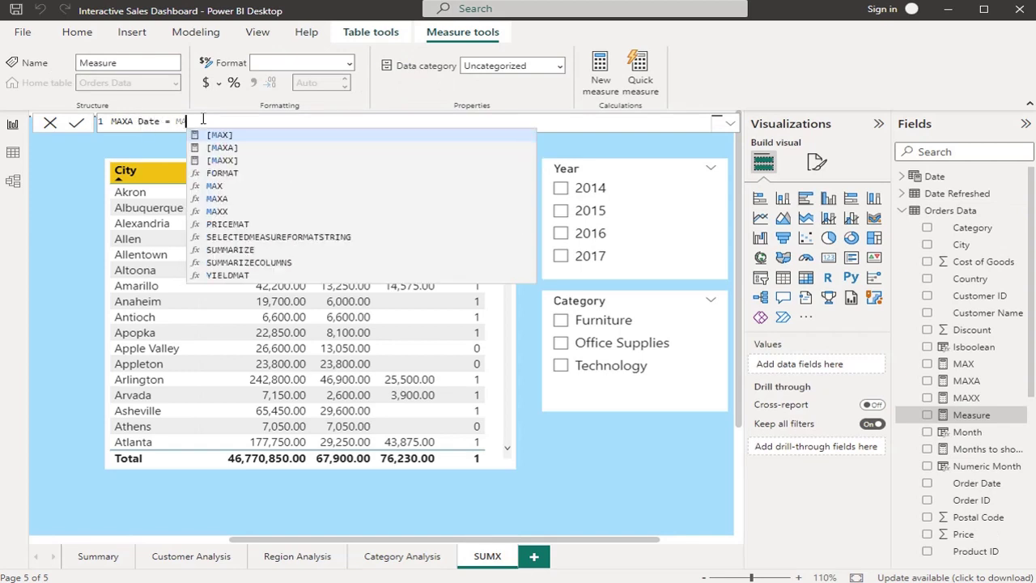
pyautogui.write('XA')
pyautogui.click(232, 147)
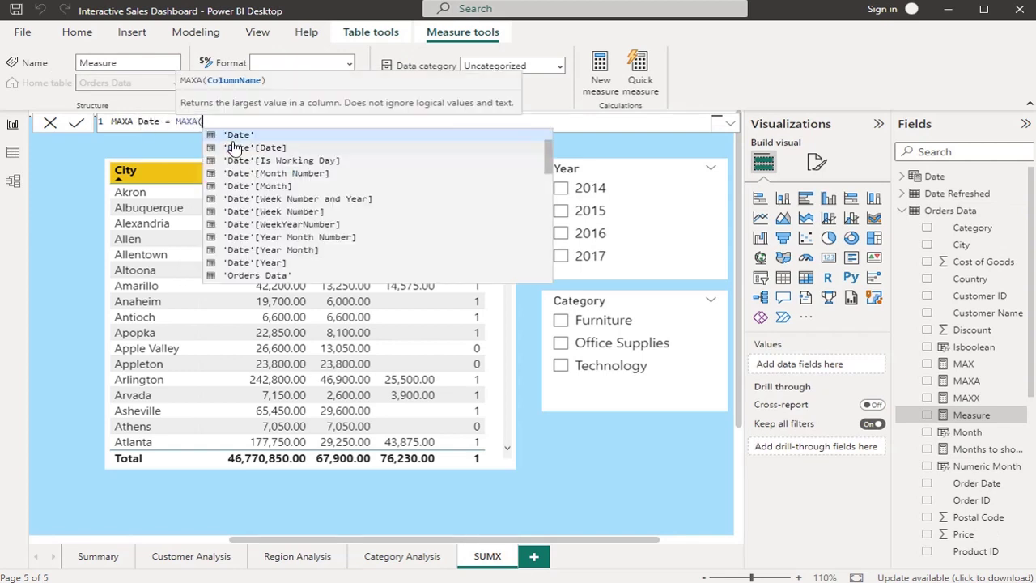
# Finish the formula as MAXA('Orders Data'[Ship Date]) and commit the measure
pyautogui.scroll(-3, 988, 510)
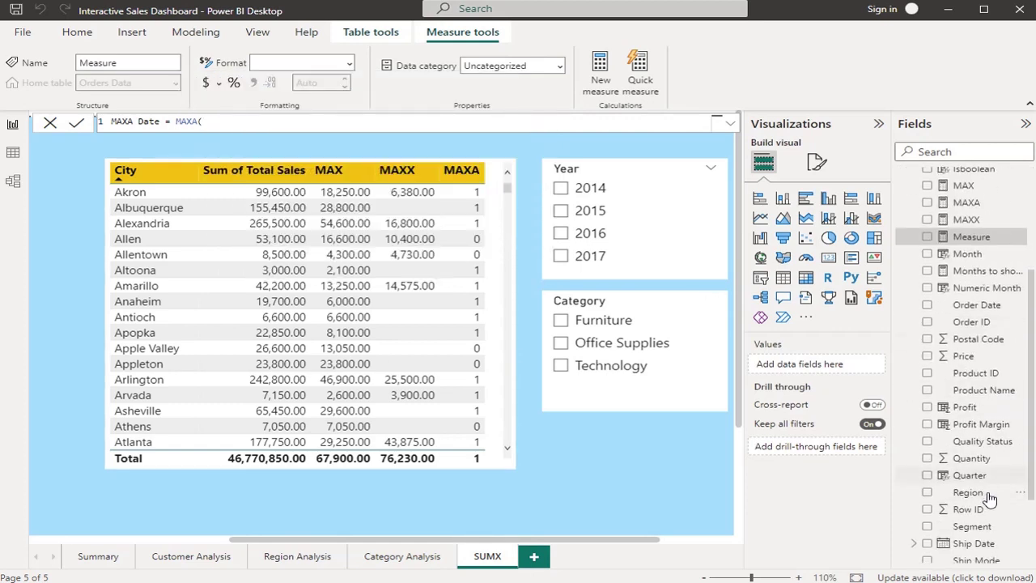
pyautogui.scroll(-2, 988, 516)
pyautogui.scroll(-1, 988, 517)
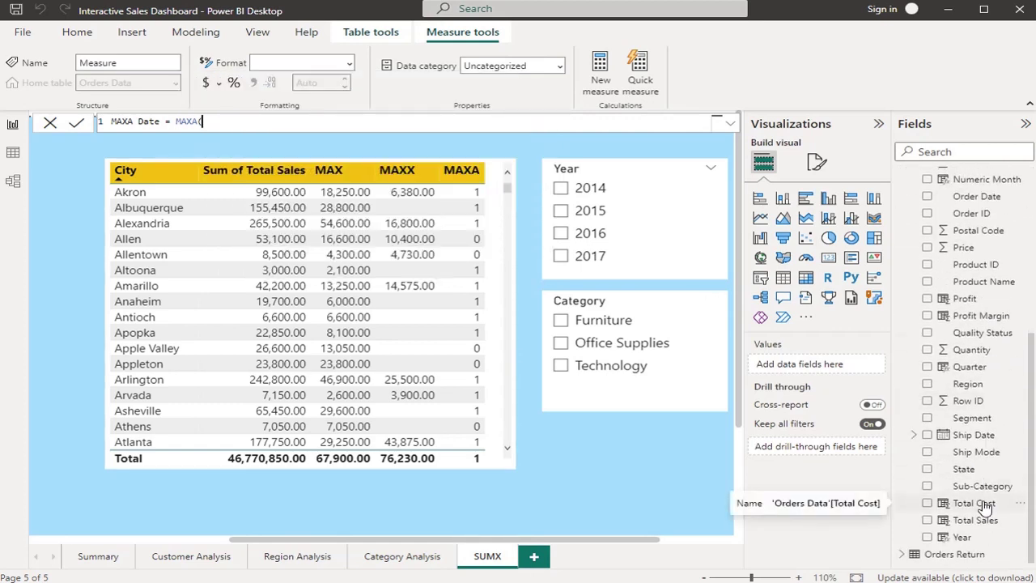
pyautogui.write('Ship')
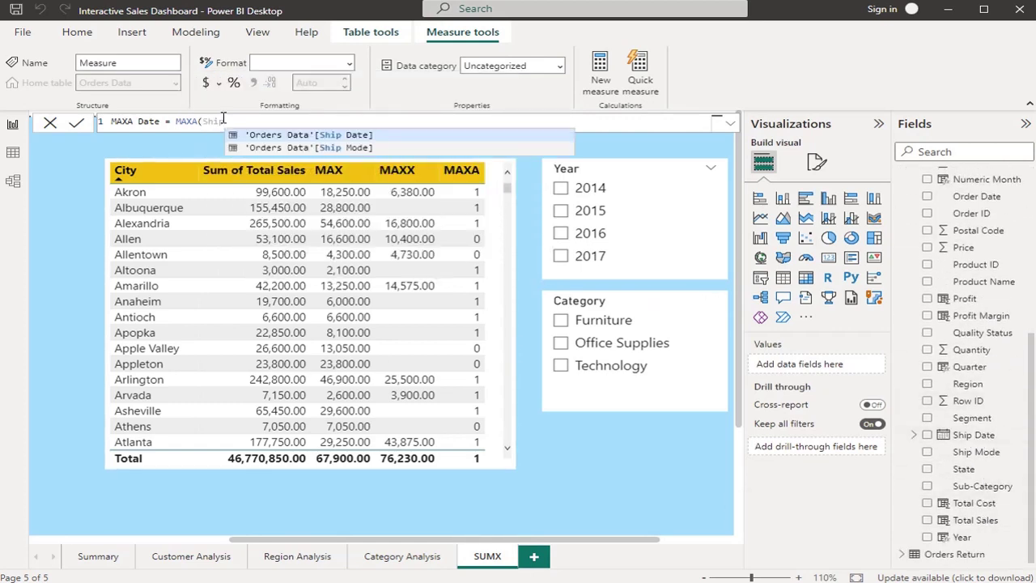
pyautogui.click(364, 135)
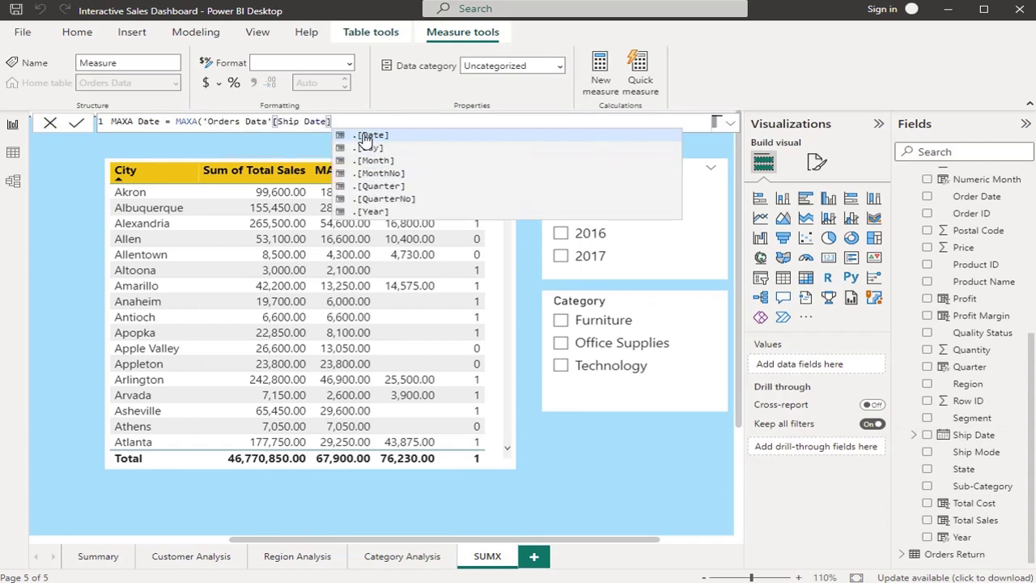
pyautogui.write(')')
pyautogui.click(77, 124)
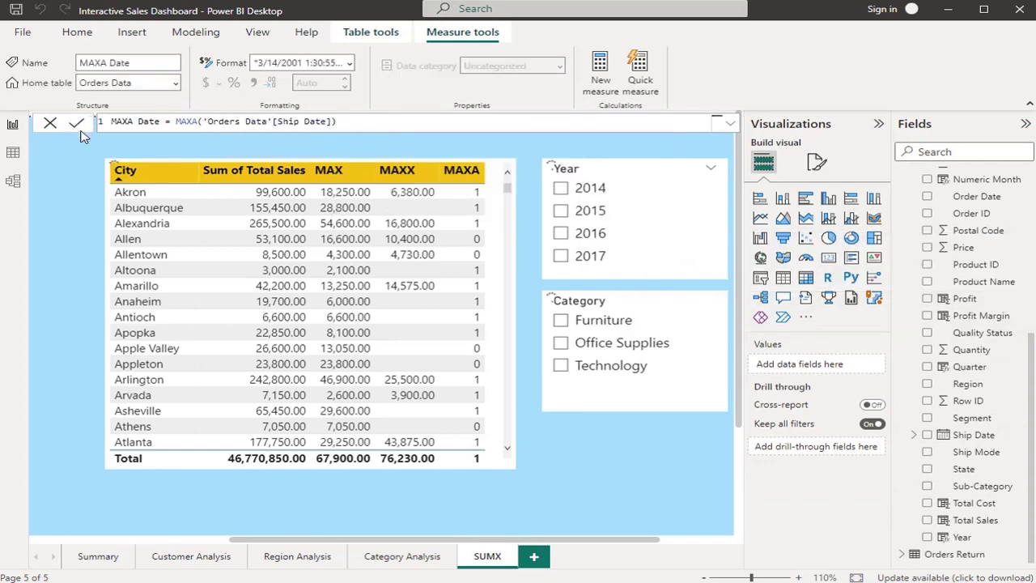
pyautogui.click(590, 454)
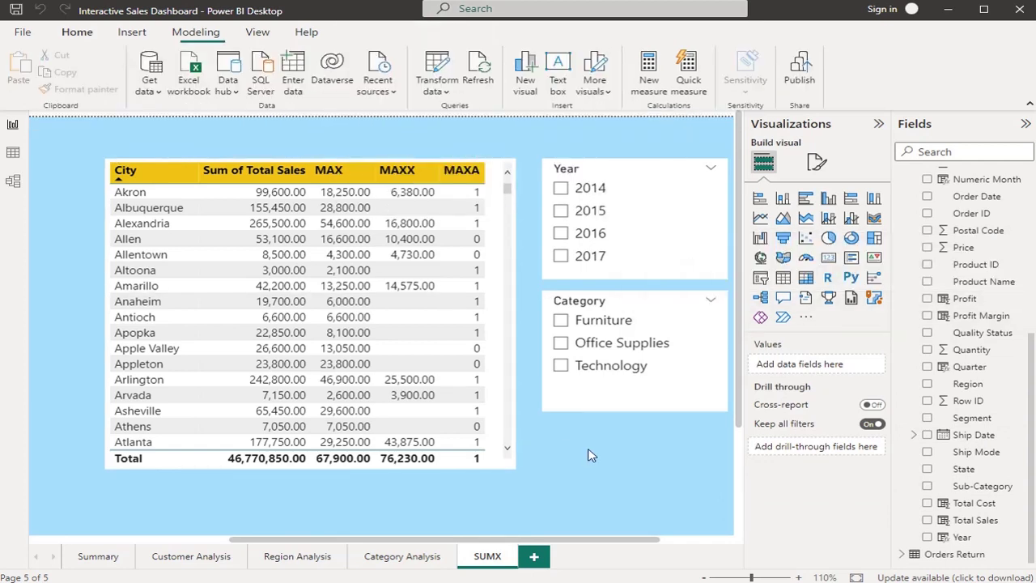
# Add a wide card below the City table showing MAXA Date as 1/5/2018 12:00:00 AM
pyautogui.click(830, 265)
pyautogui.moveTo(89, 429); pyautogui.dragTo(574, 498)
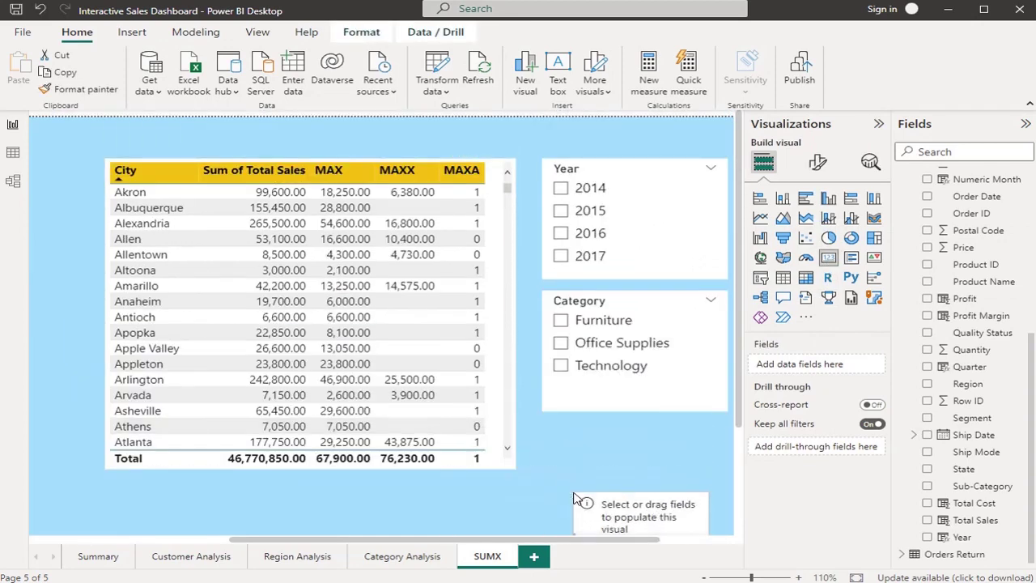
pyautogui.scroll(5, 963, 373)
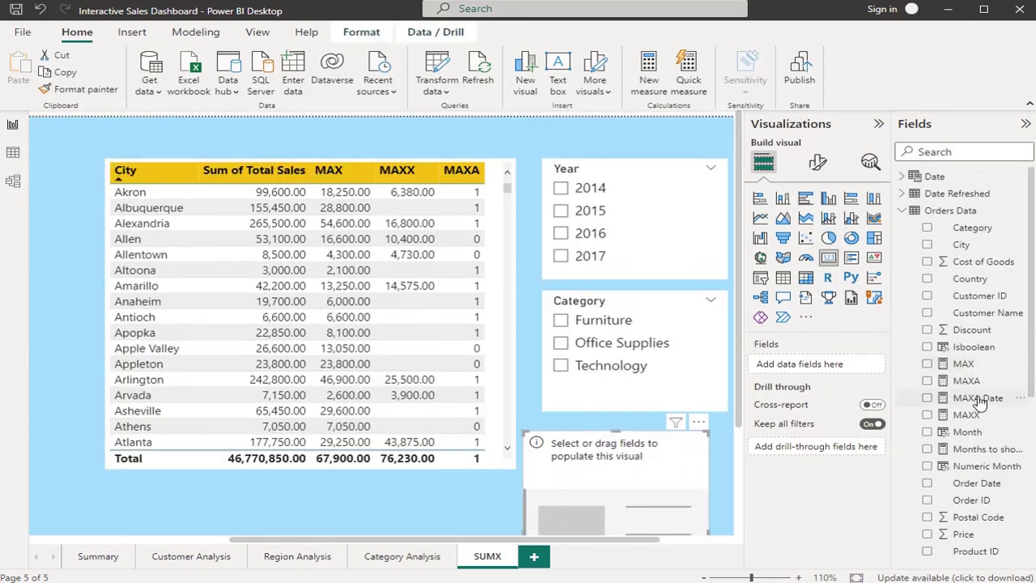
pyautogui.moveTo(980, 402); pyautogui.dragTo(603, 497)
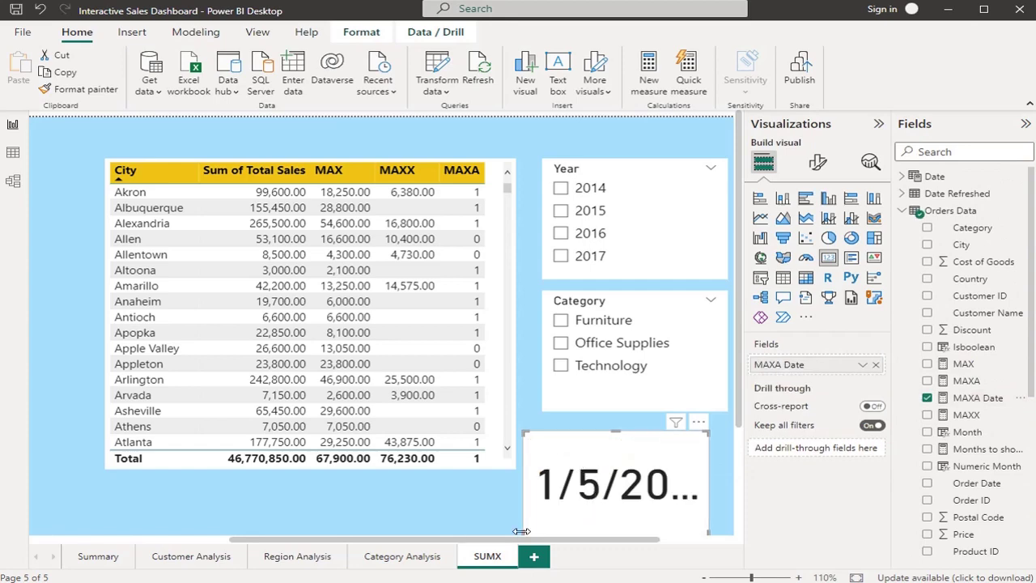
pyautogui.moveTo(521, 531); pyautogui.dragTo(106, 486)
pyautogui.scroll(-2, 415, 502)
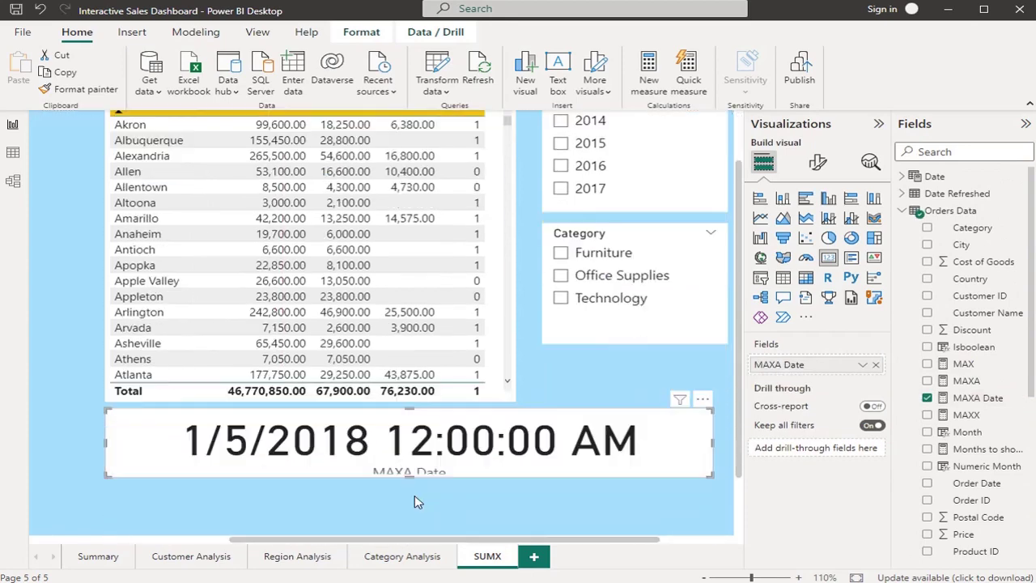
pyautogui.click(414, 503)
pyautogui.scroll(2, 415, 503)
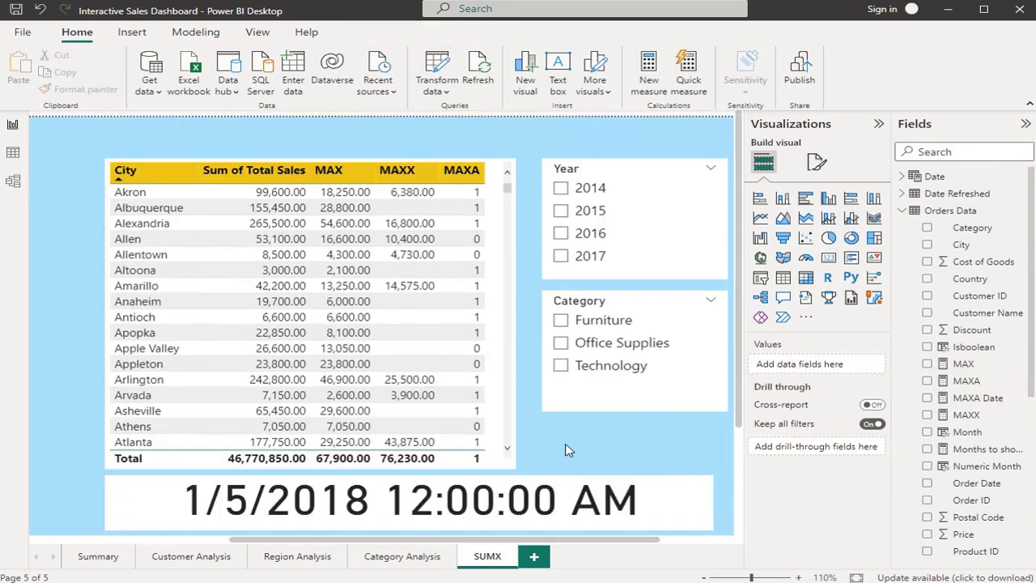